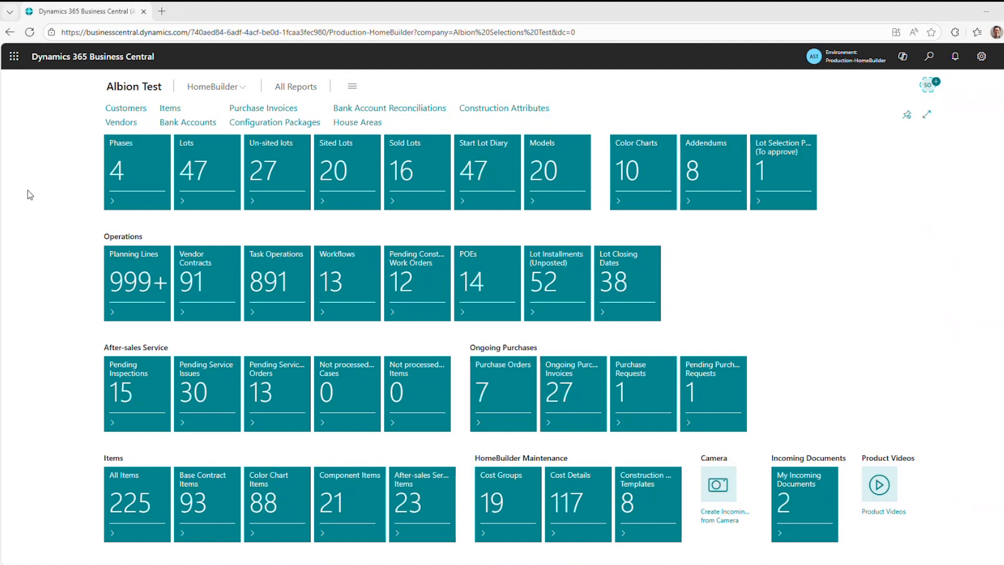
Open the vendor contracts of phase SV1 and review the current prices of Almond Cleaners contract 401.
click(121, 172)
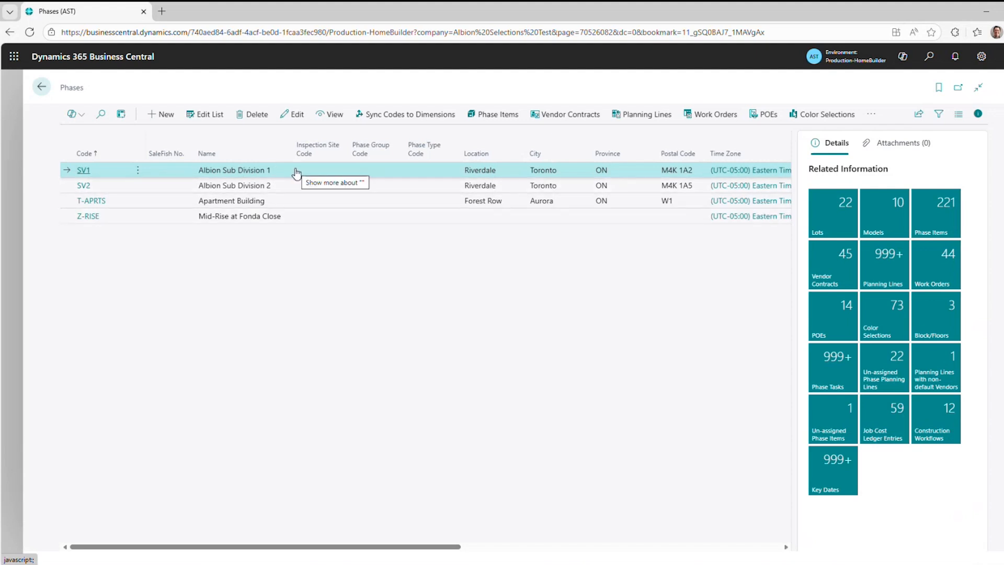
click(564, 117)
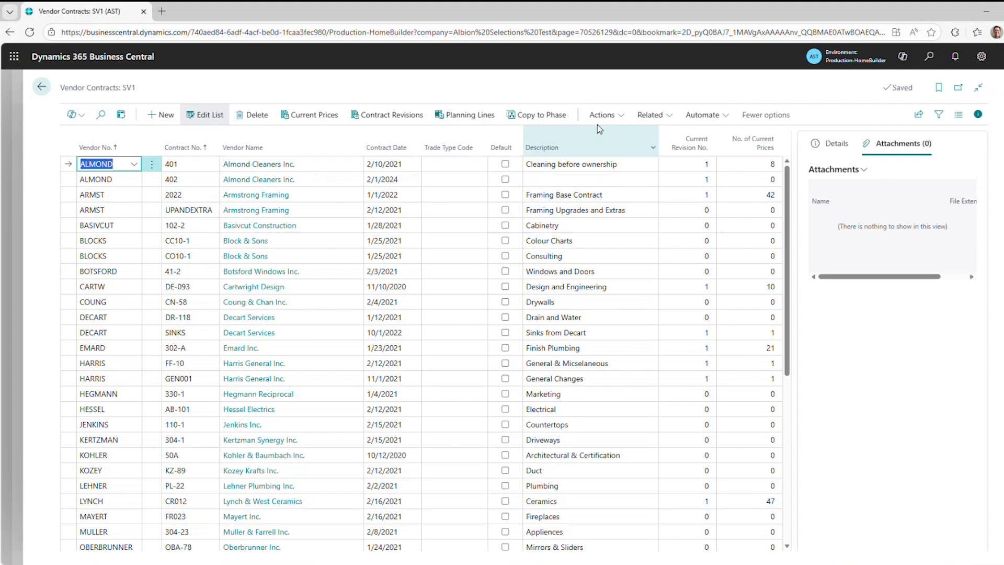
click(302, 120)
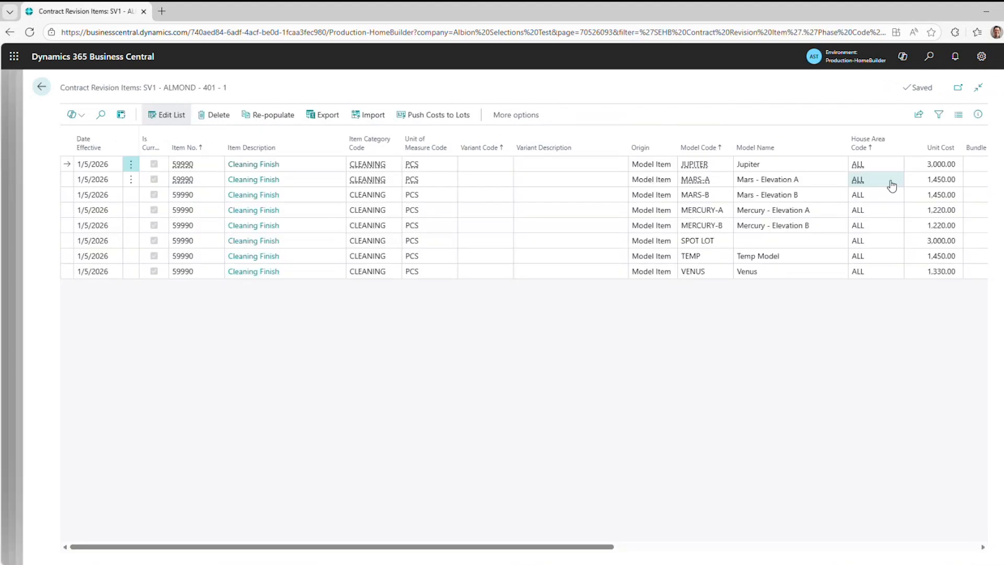
click(42, 87)
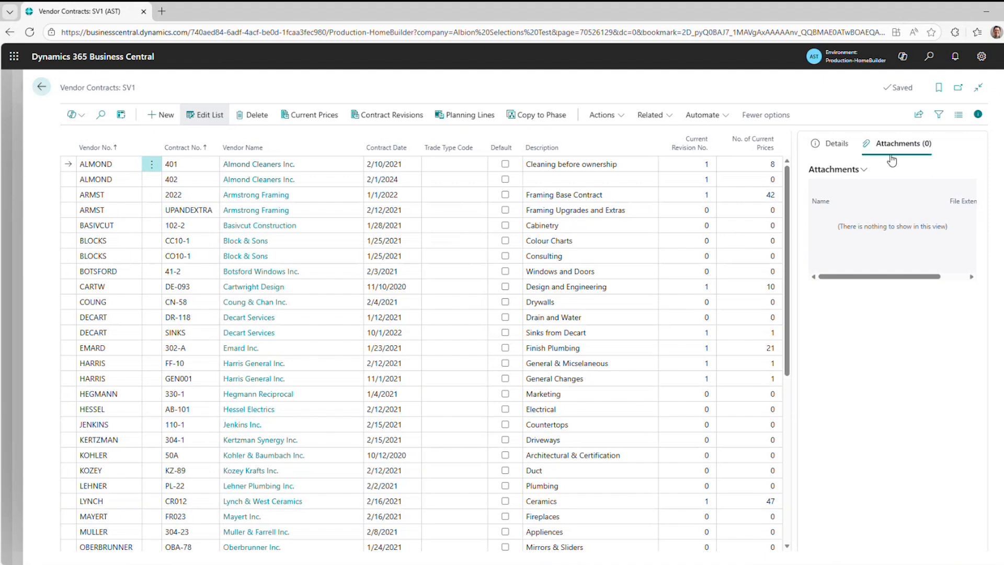
Attach the file Almond Cleaners Cleaning_Price_List to Almond Cleaners contract 401.
click(847, 170)
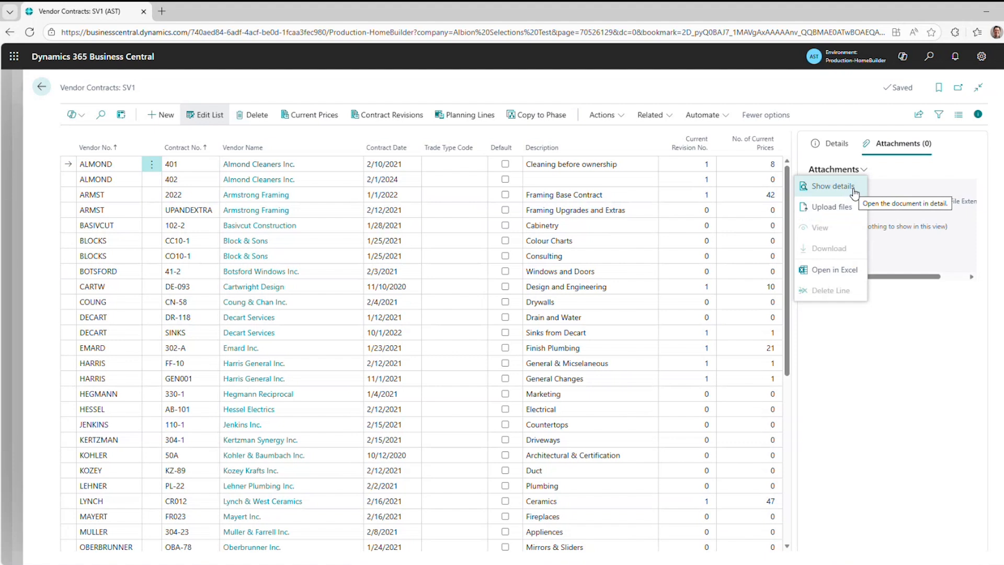
click(854, 189)
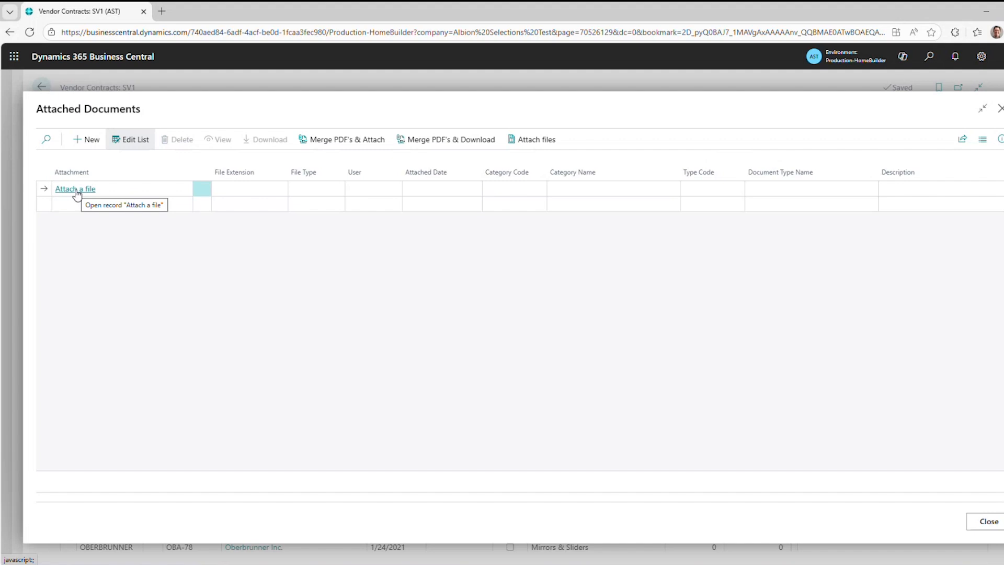
click(76, 191)
click(544, 329)
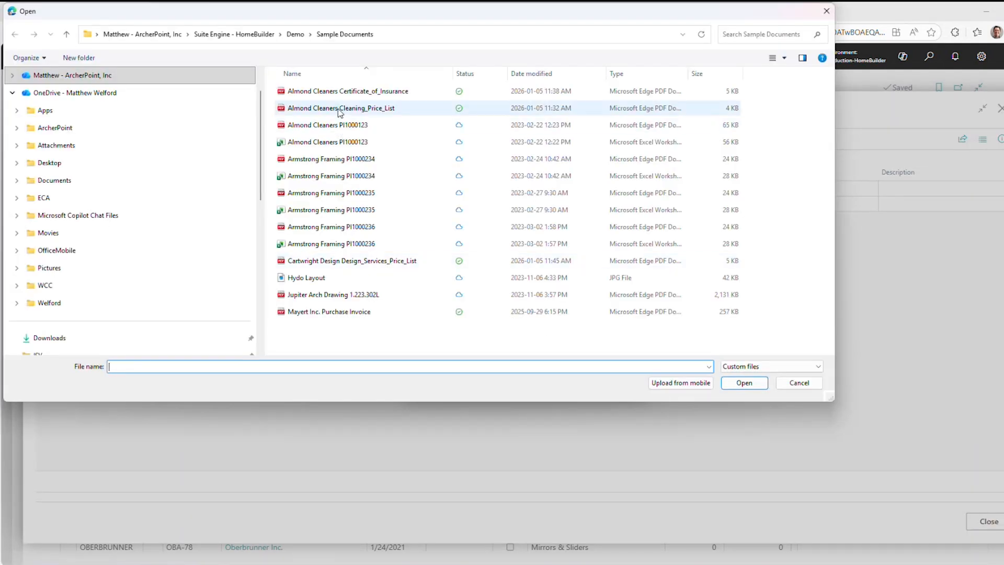
click(340, 110)
click(745, 383)
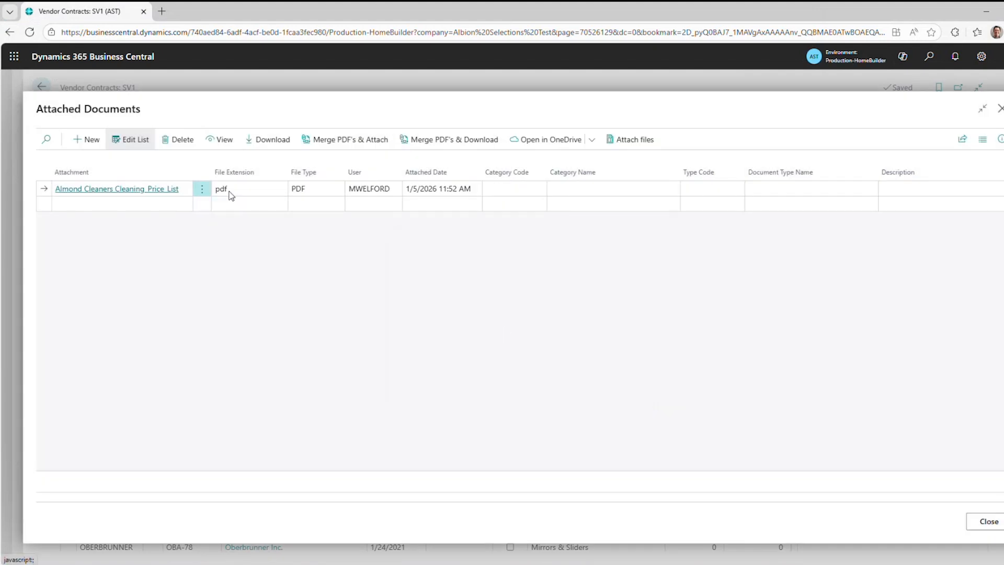
Preview the attached cleaning price list PDF and read through both pages.
click(121, 189)
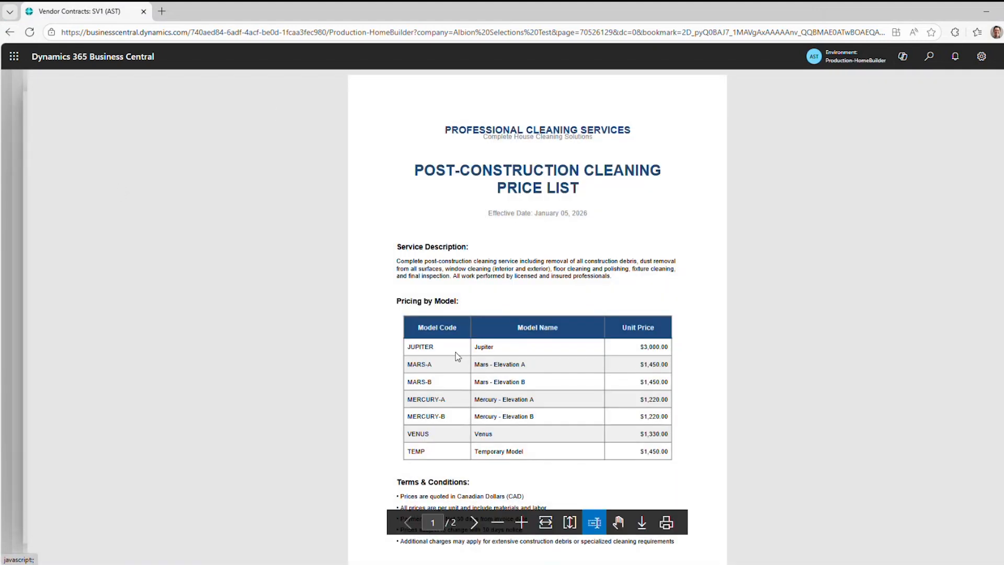
scroll(730, 409, down, 5)
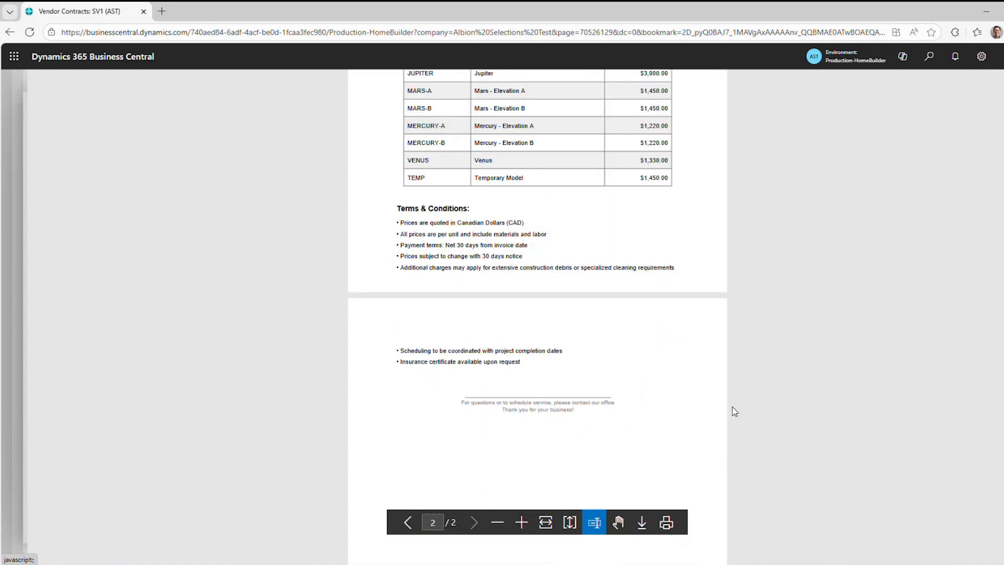
scroll(732, 406, up, 5)
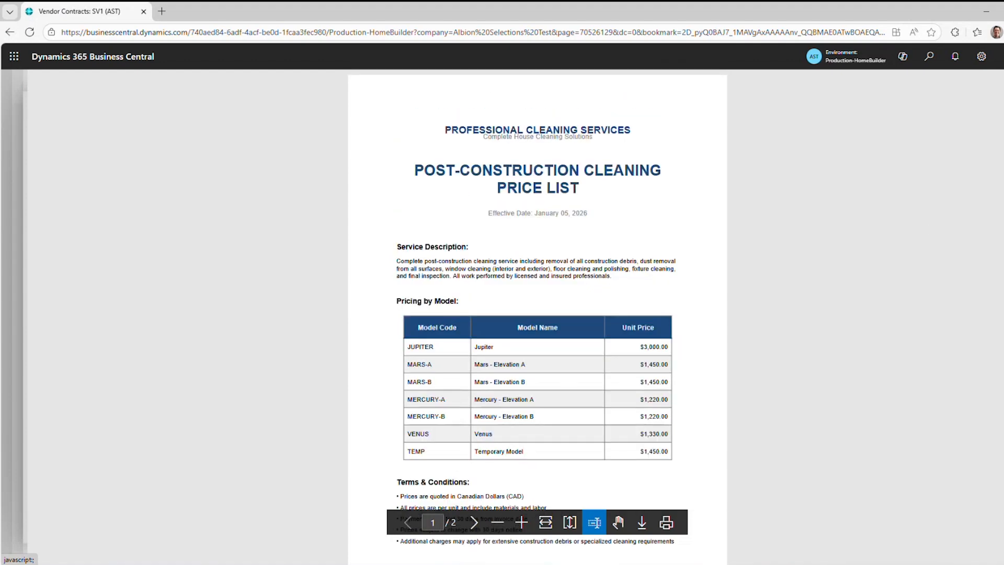
key(Escape)
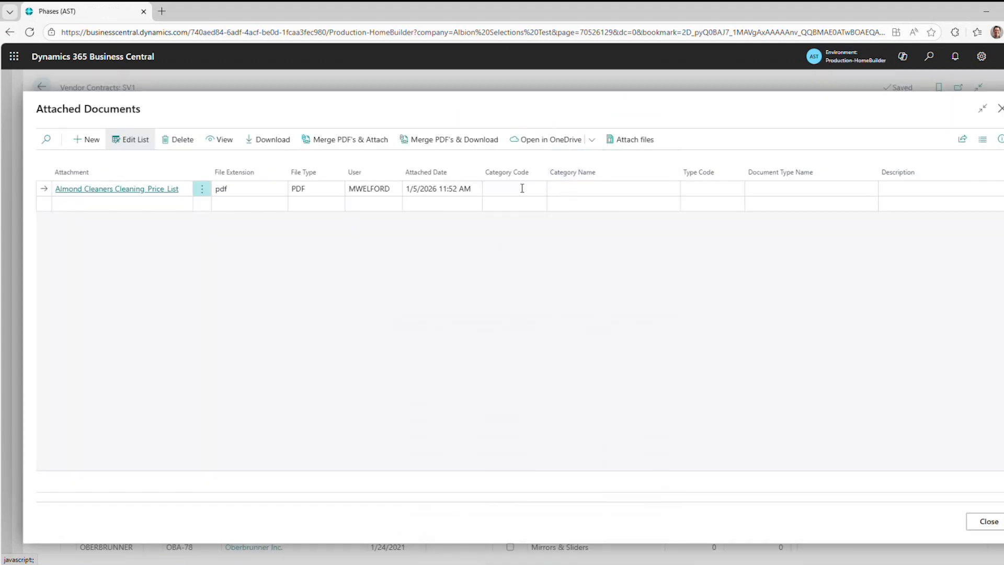
Classify the attached price list with category code PRICES and type code PRICES, and close the attached documents.
click(522, 188)
click(538, 189)
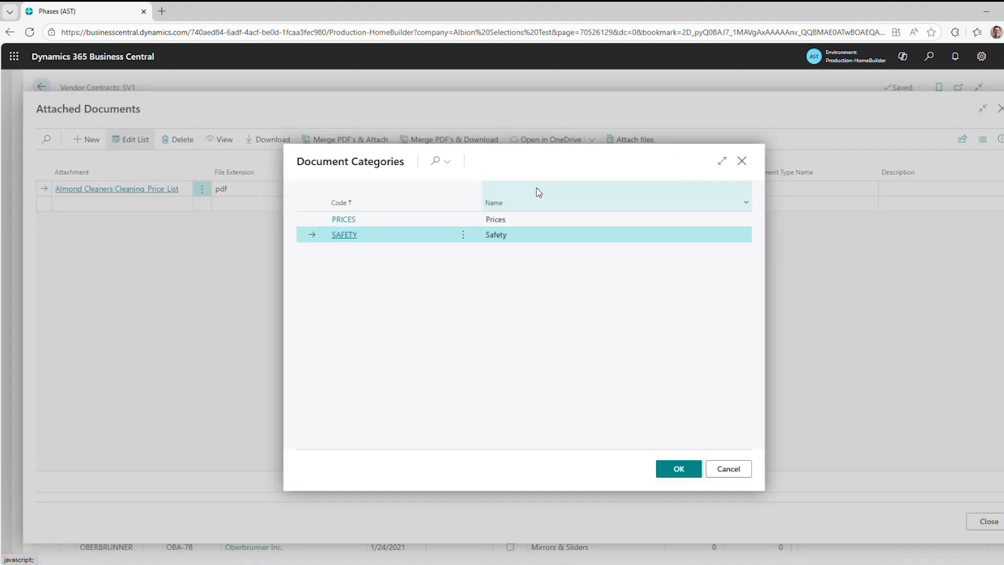
click(393, 224)
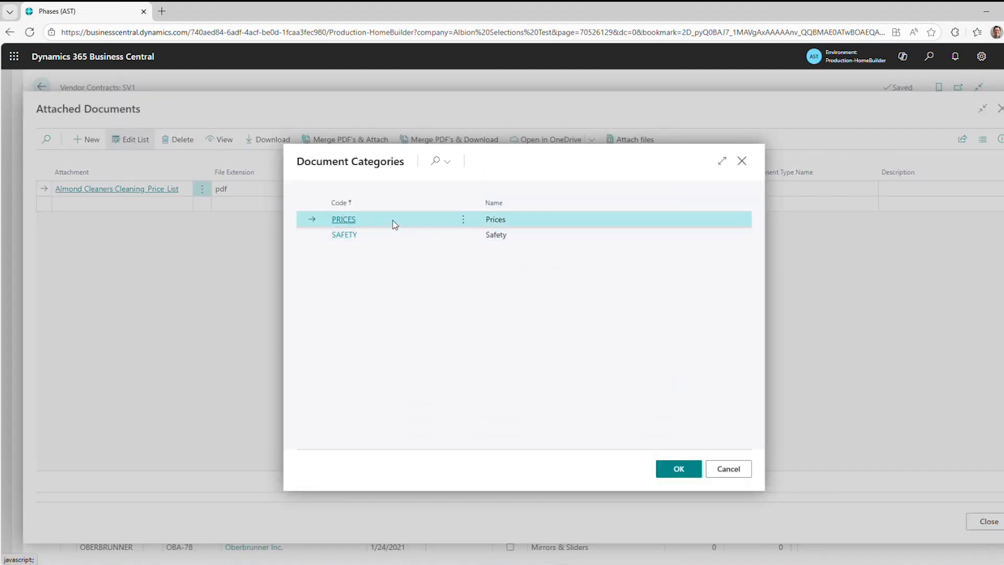
click(693, 480)
click(716, 188)
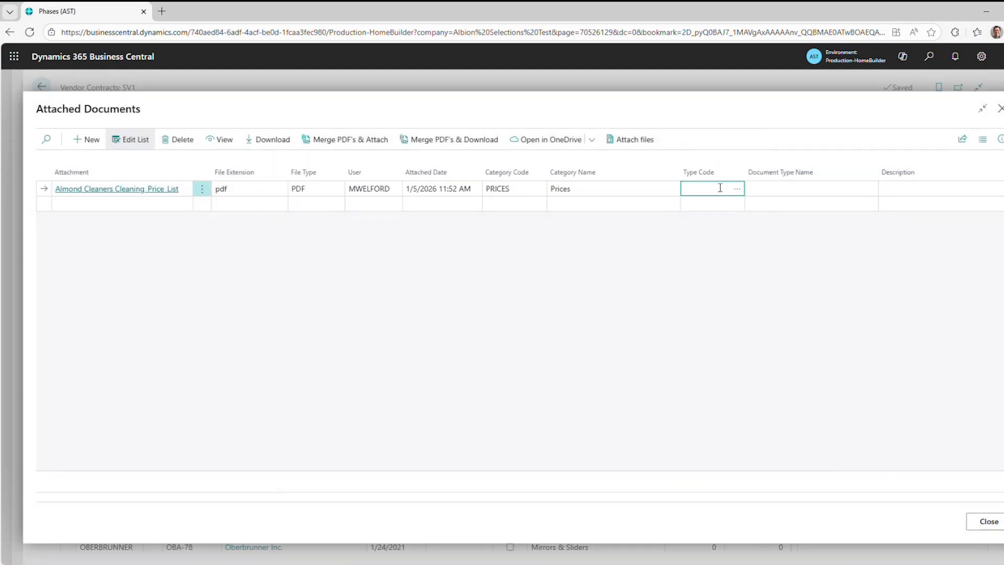
click(737, 189)
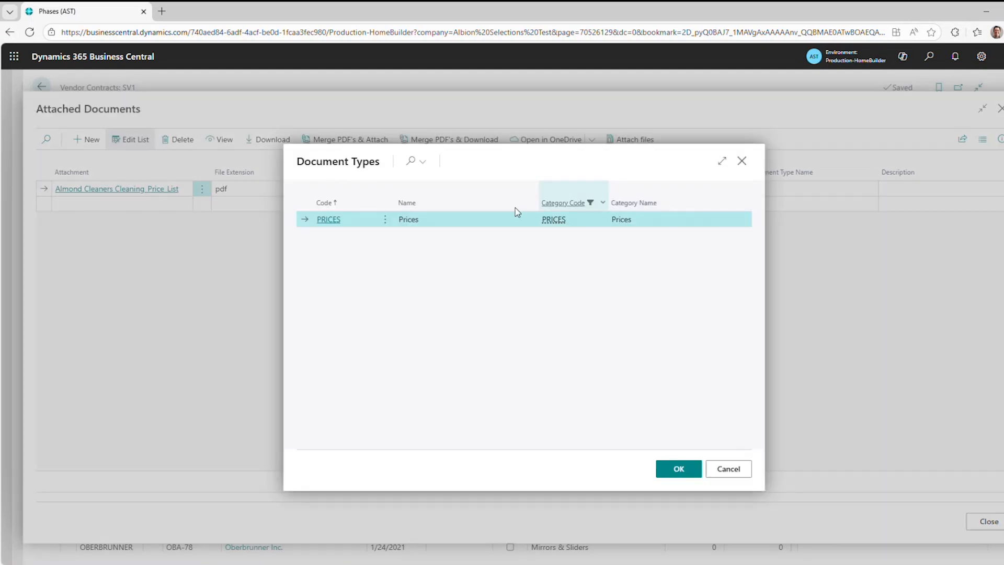
click(672, 473)
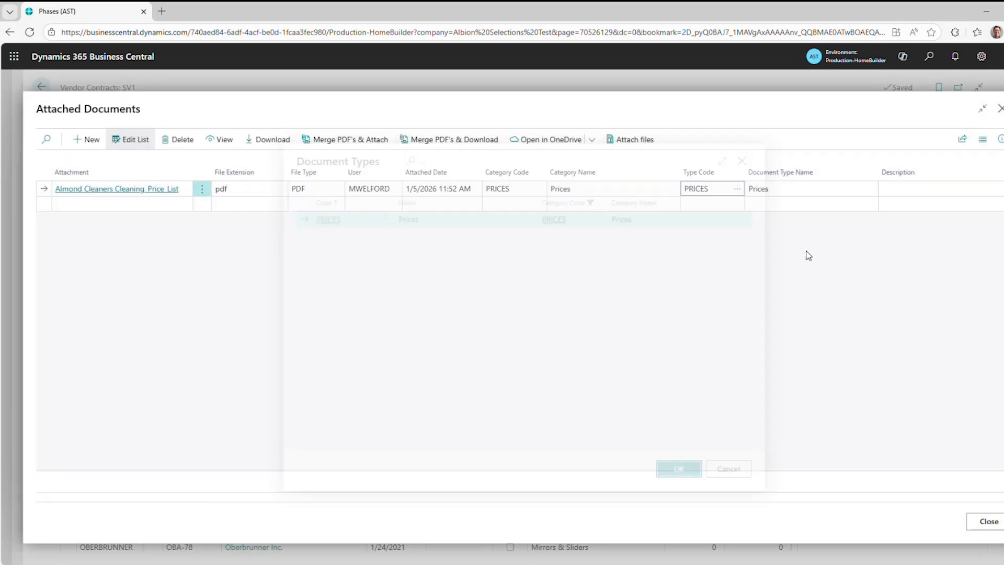
click(894, 188)
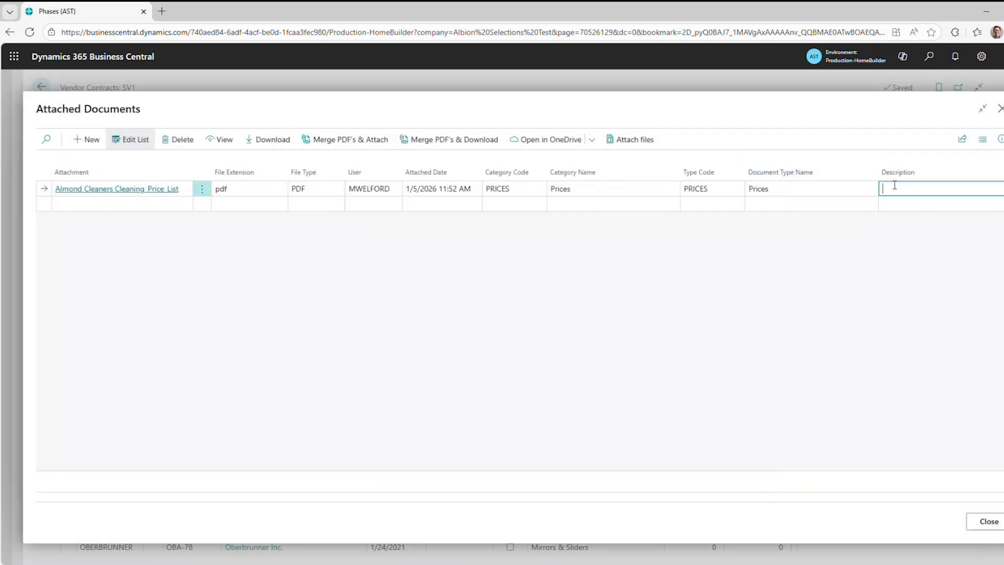
click(618, 192)
click(1000, 108)
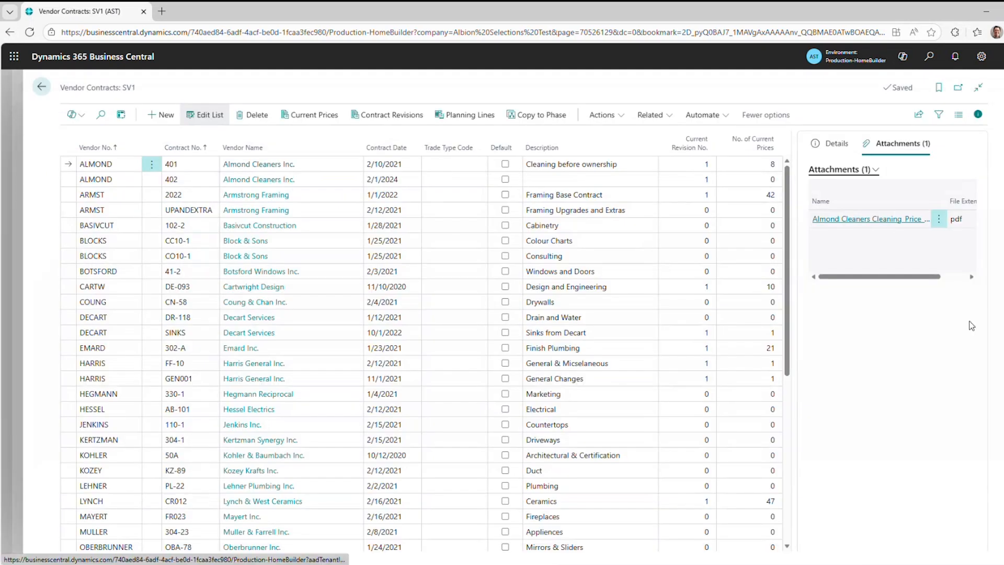
Check the attachments of several SV1 vendor contracts, including Almond contracts 401 and 402, and return to the home page.
click(467, 185)
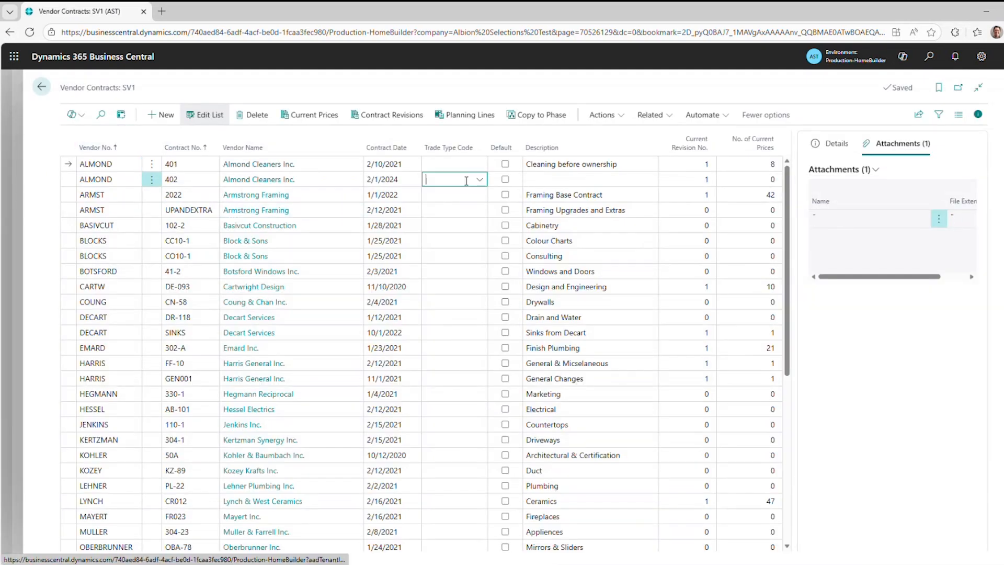
click(433, 165)
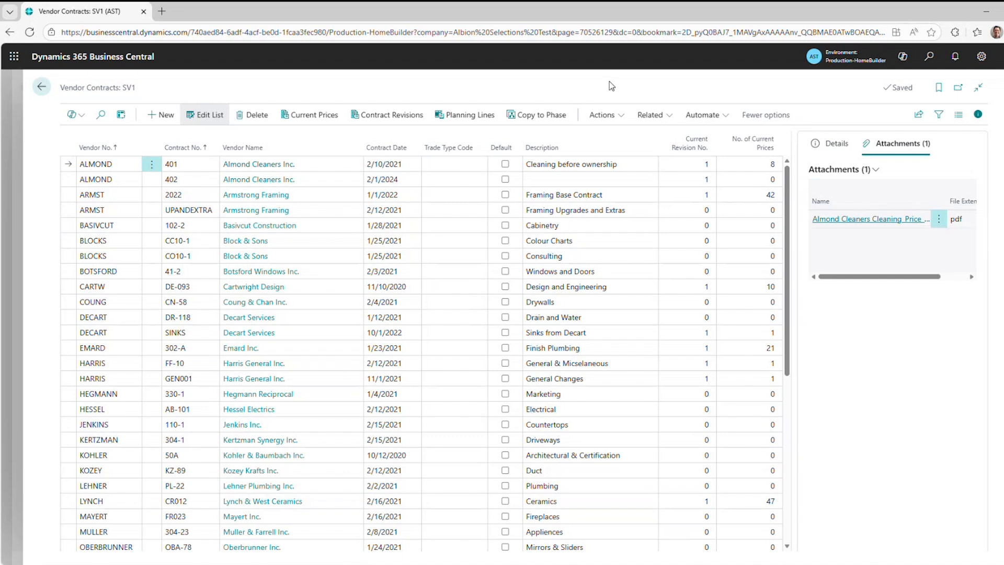
key(Escape)
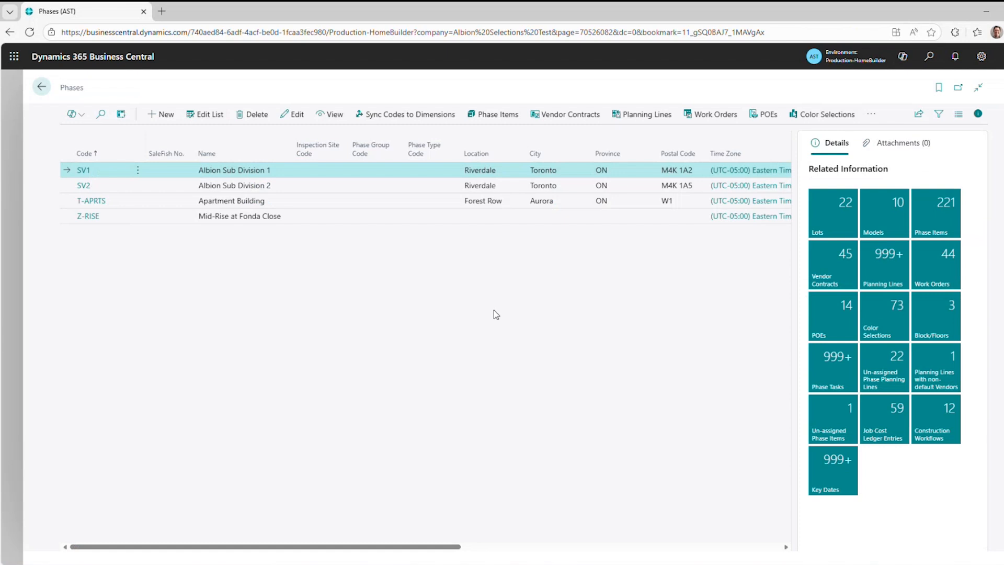
click(586, 117)
click(585, 180)
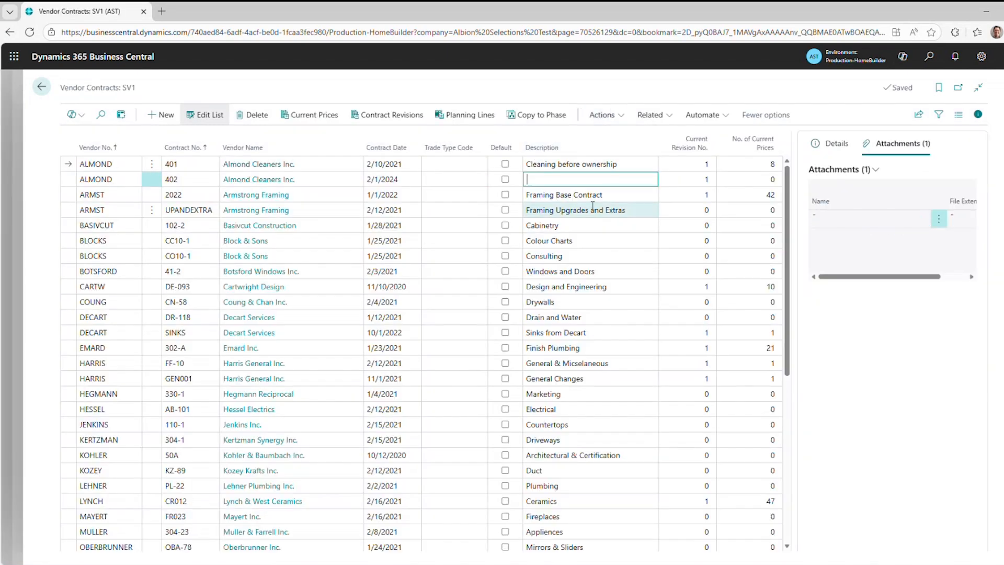
key(Down)
key(Down)
key(Down)
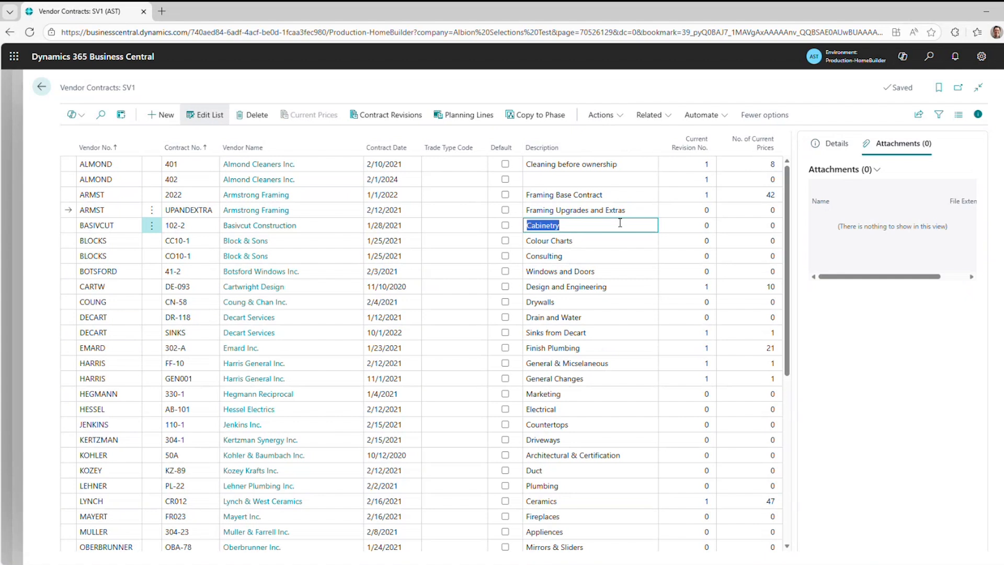
click(611, 244)
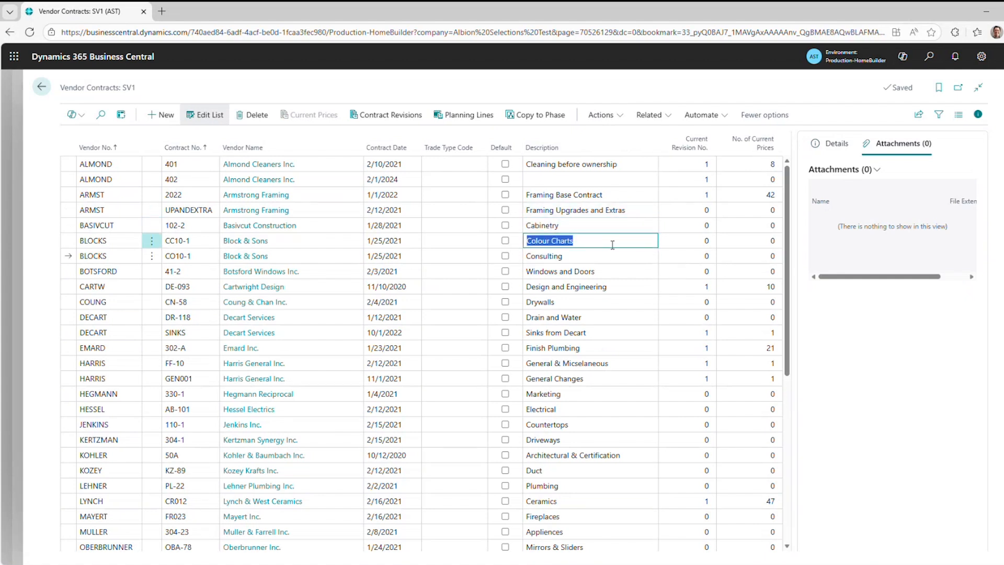
key(Escape)
key(Escape)
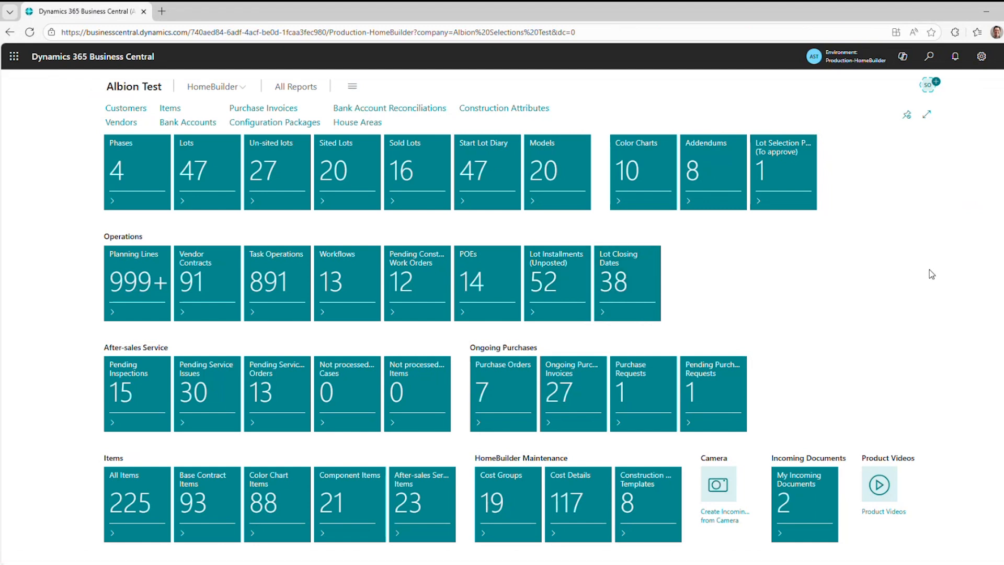
Open the Document Categories list from HomeBuilder's document management setup.
click(236, 88)
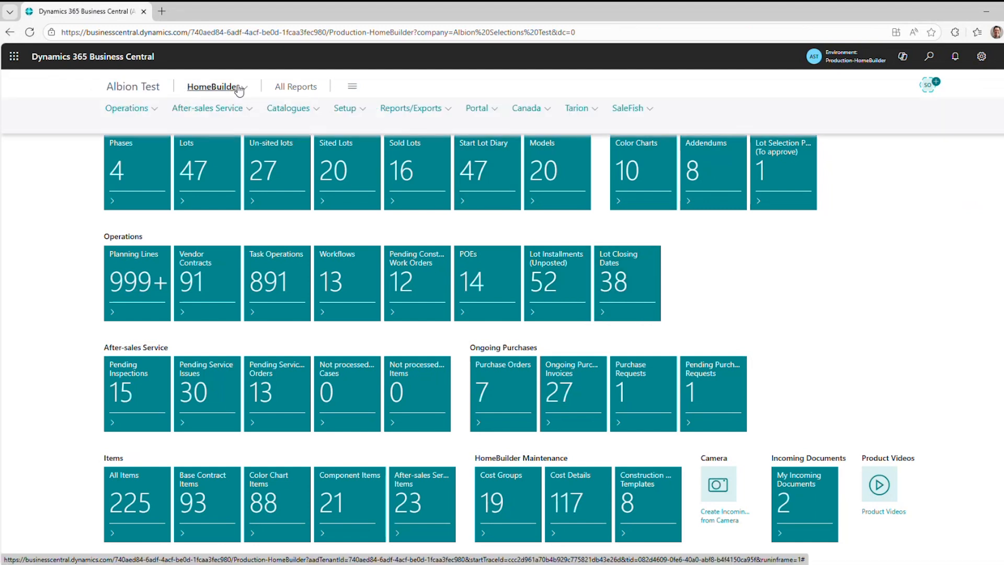
click(347, 108)
mouse_move(422, 279)
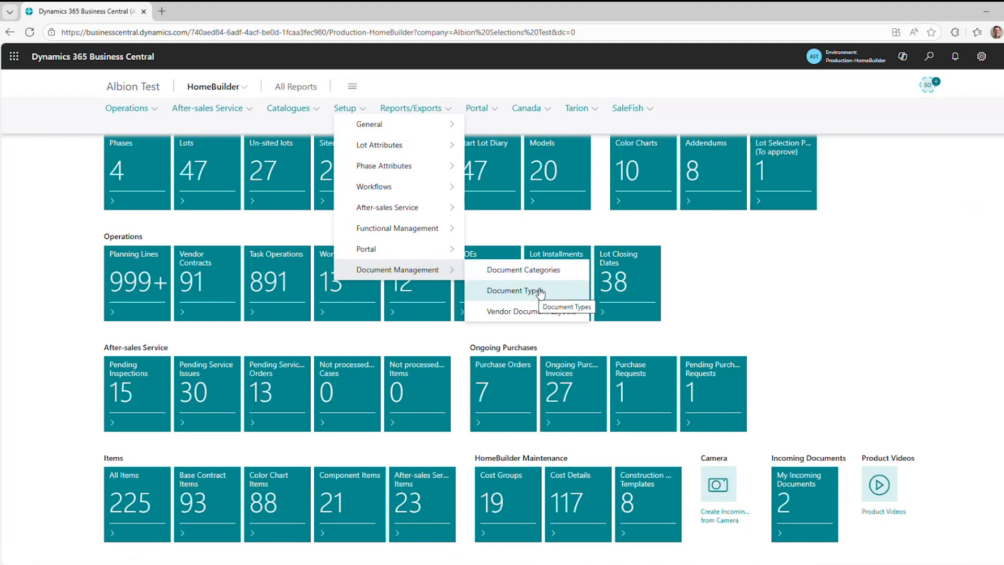
click(546, 270)
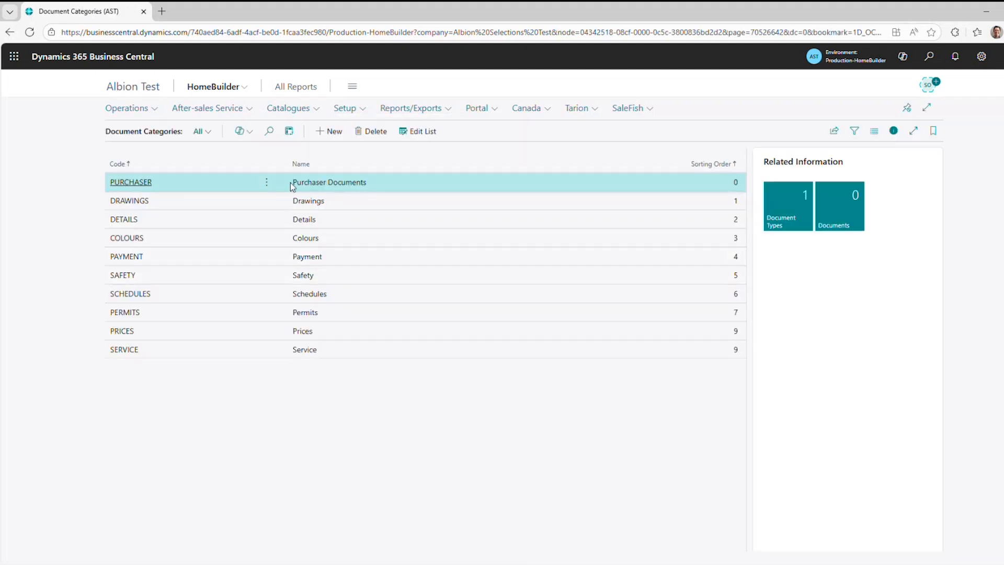
Show the document types of the PRICES category in edit mode, with the Vendor Contract column widened, to examine where they apply.
click(338, 330)
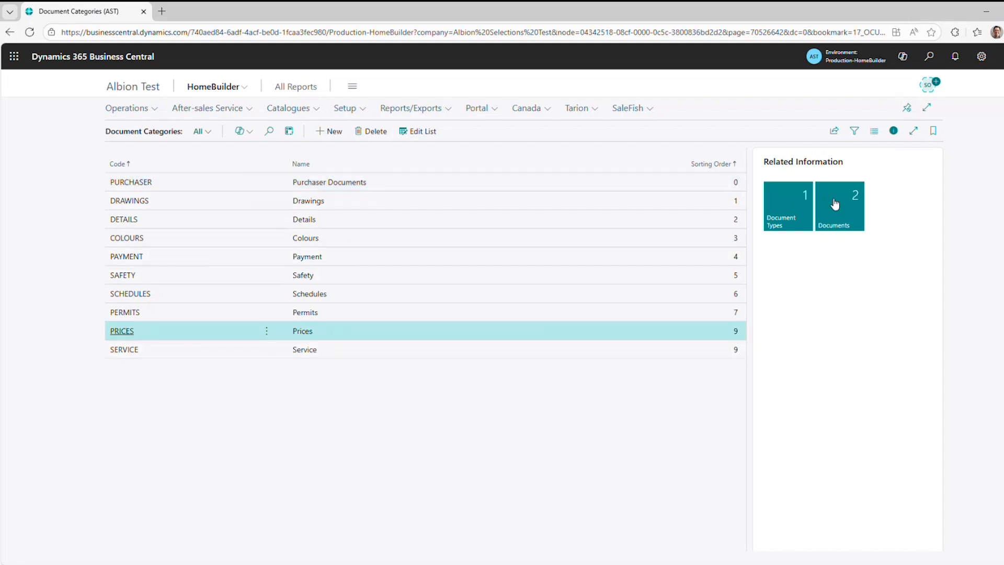
click(806, 197)
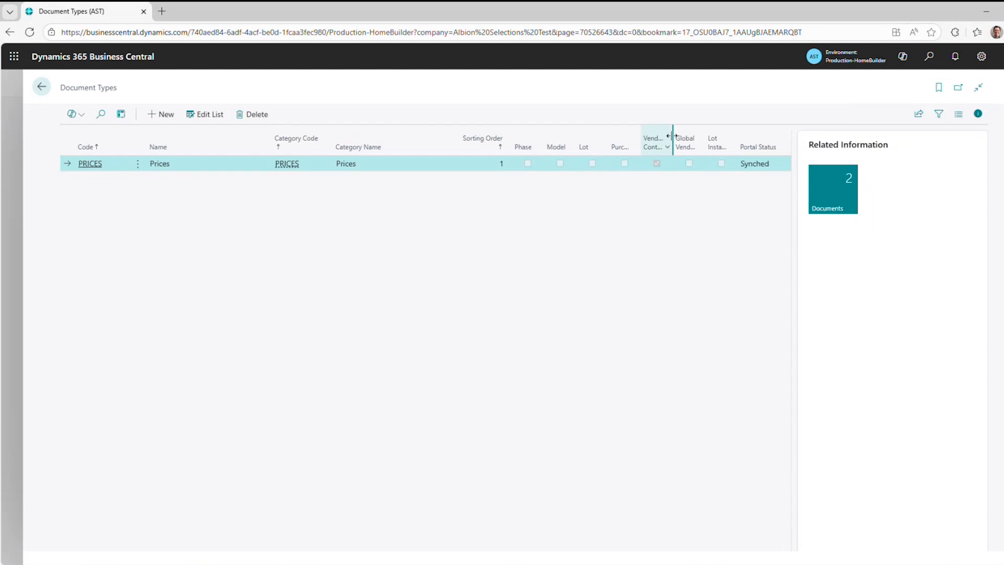
drag(672, 136, 680, 135)
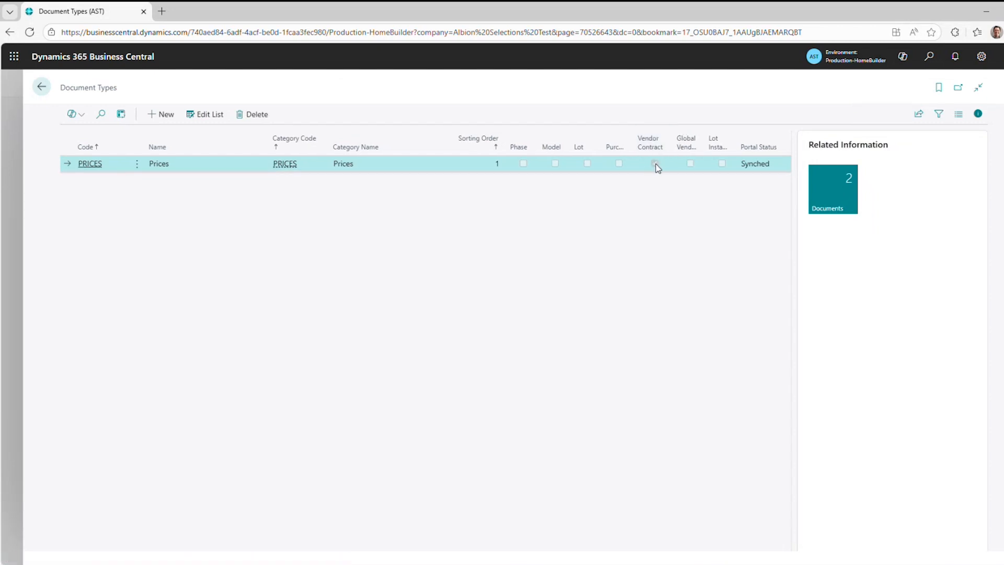
click(205, 115)
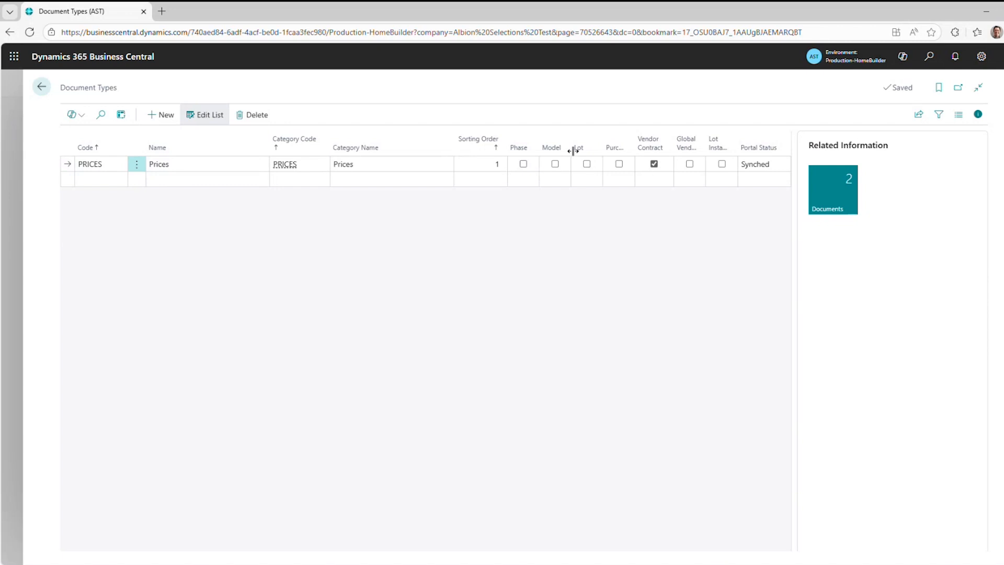
Return to the document categories and open the list of documents filed under PRICES.
click(38, 89)
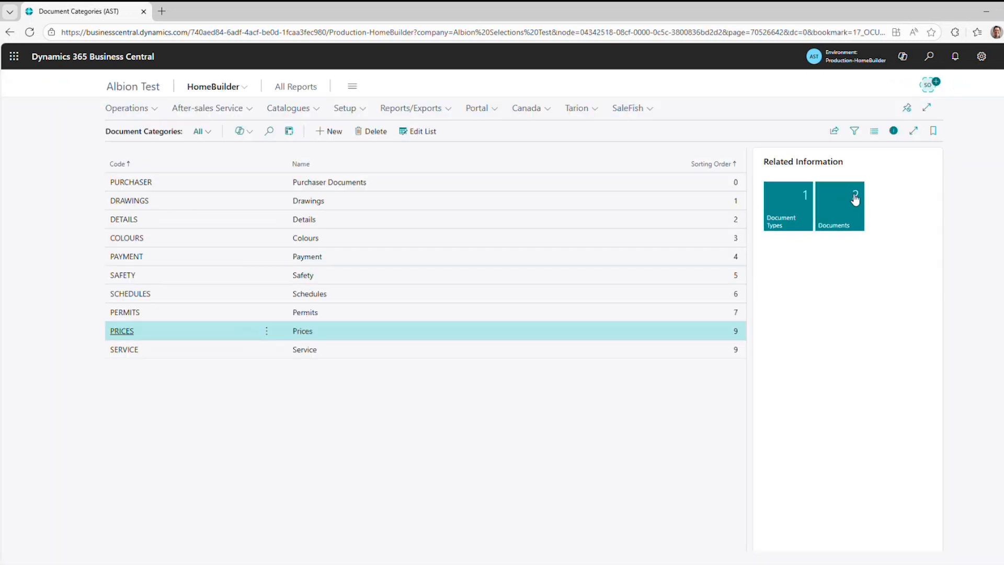
click(855, 198)
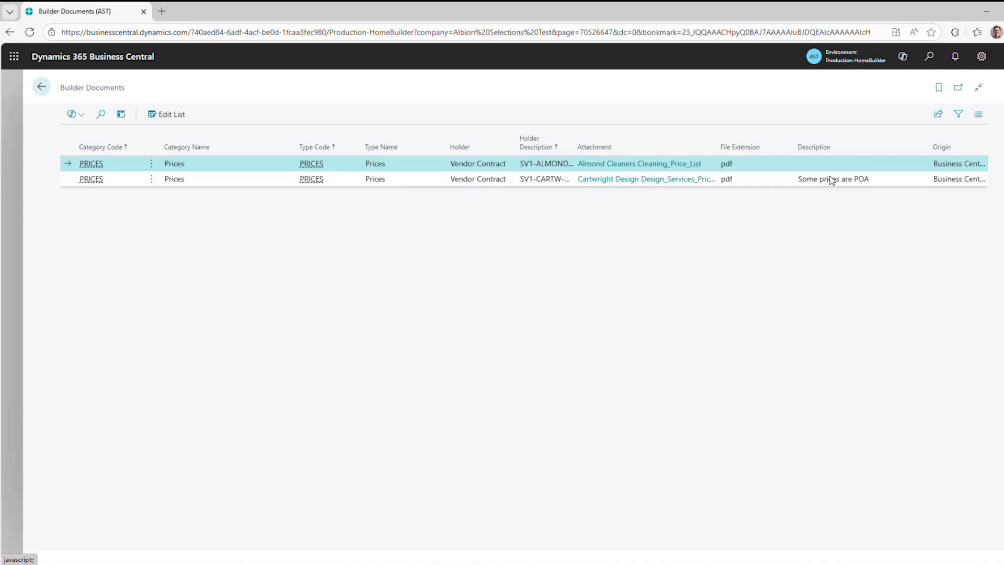
Open the Cartwright Design price list PDF from the filed documents, read through its service prices and close it.
click(633, 187)
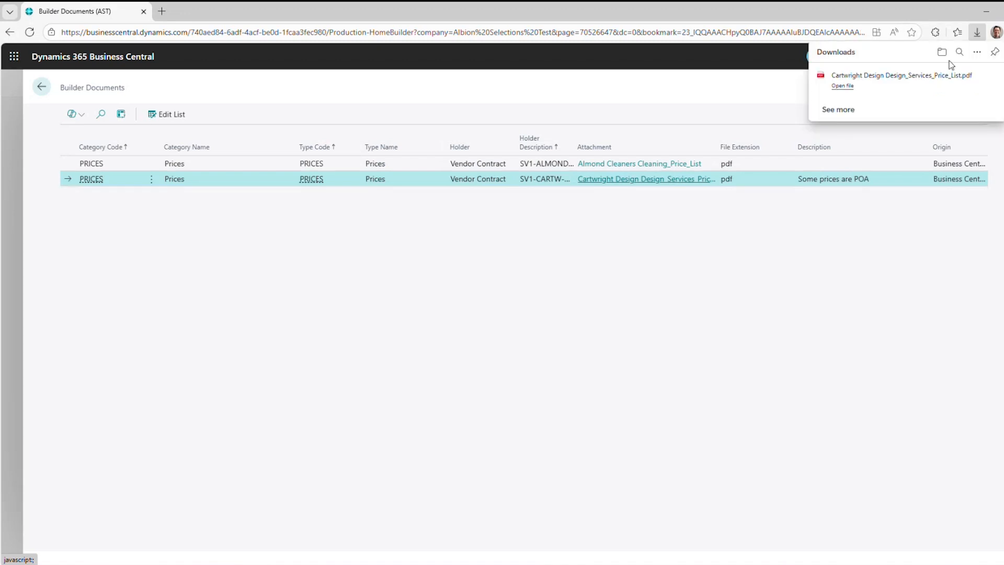
click(838, 77)
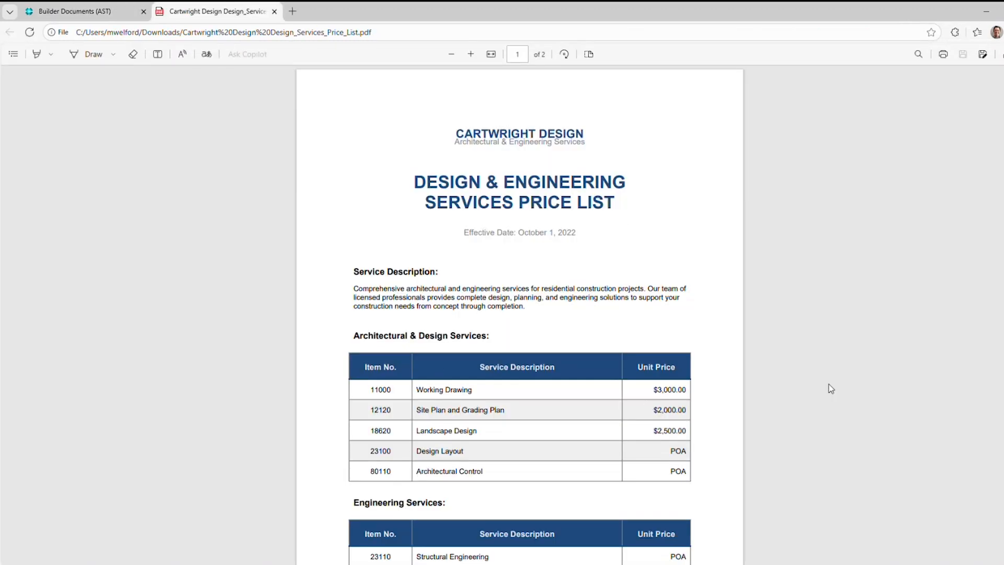
scroll(830, 385, down, 1)
scroll(535, 325, down, 1)
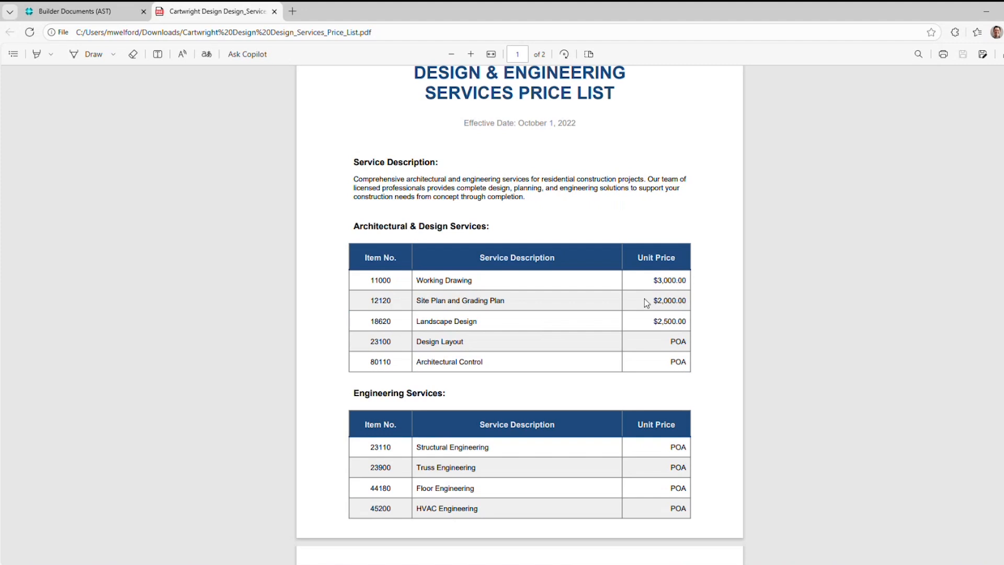
scroll(744, 374, down, 2)
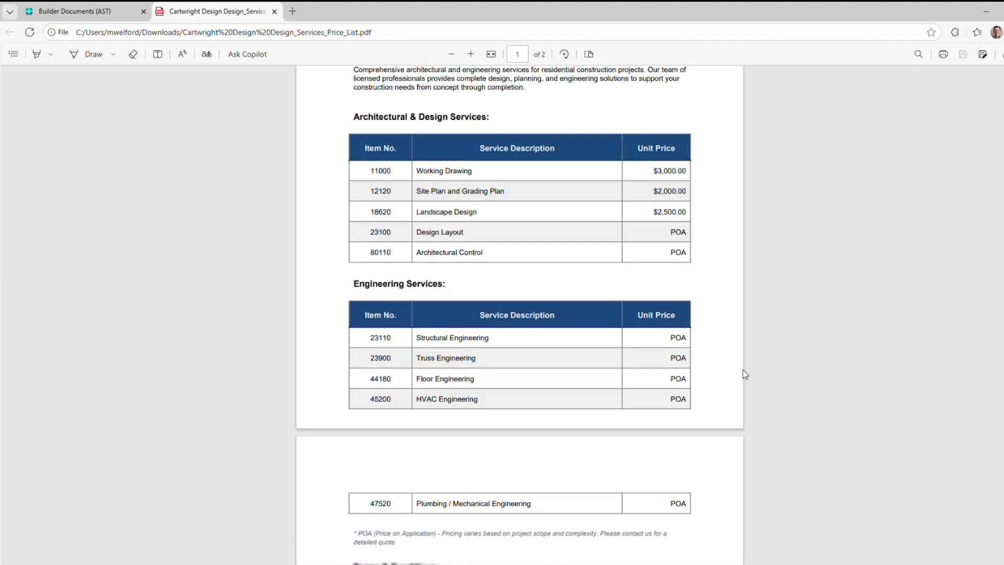
scroll(745, 372, down, 1)
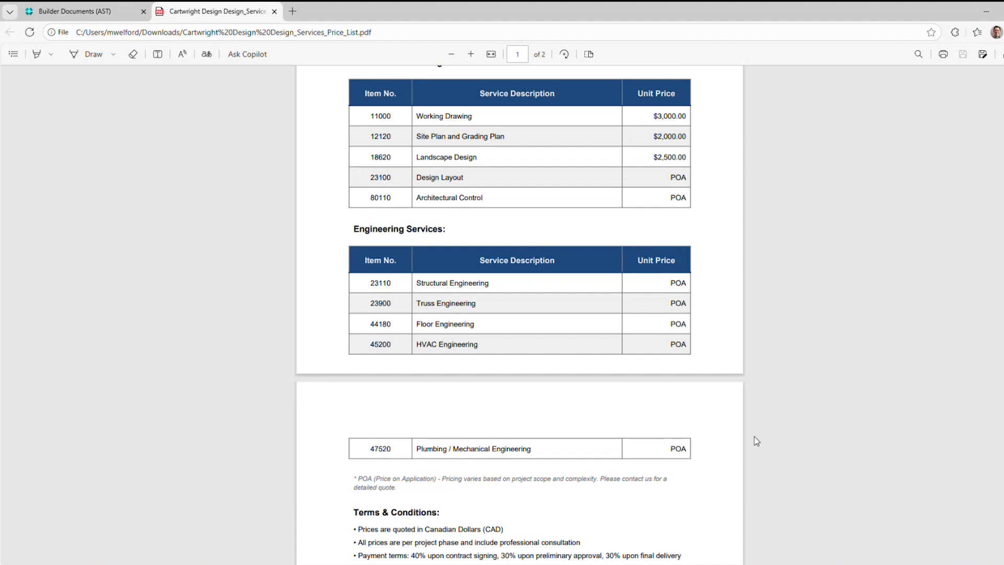
click(274, 12)
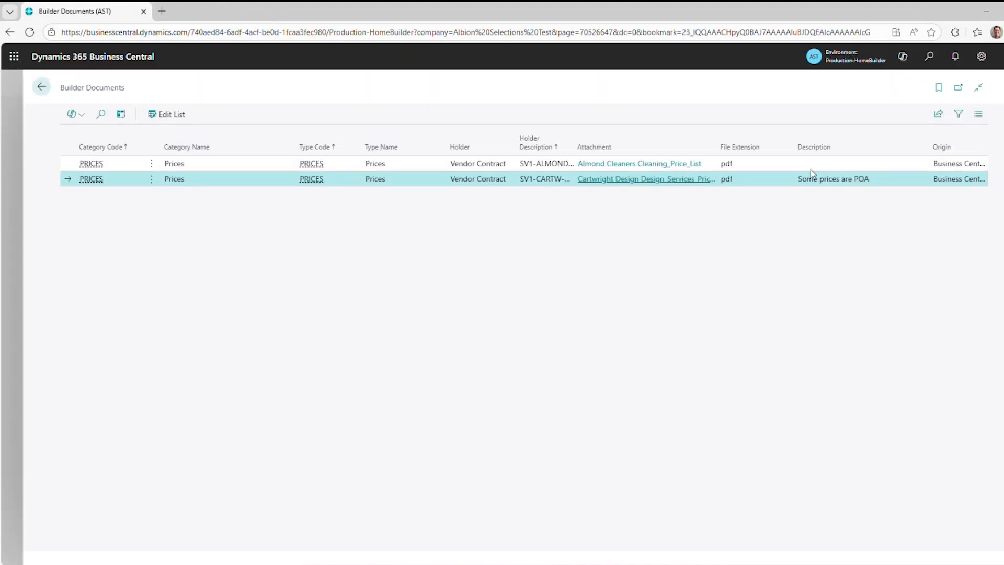
Leave the documents filed under PRICES and return to the home page.
click(771, 168)
click(773, 180)
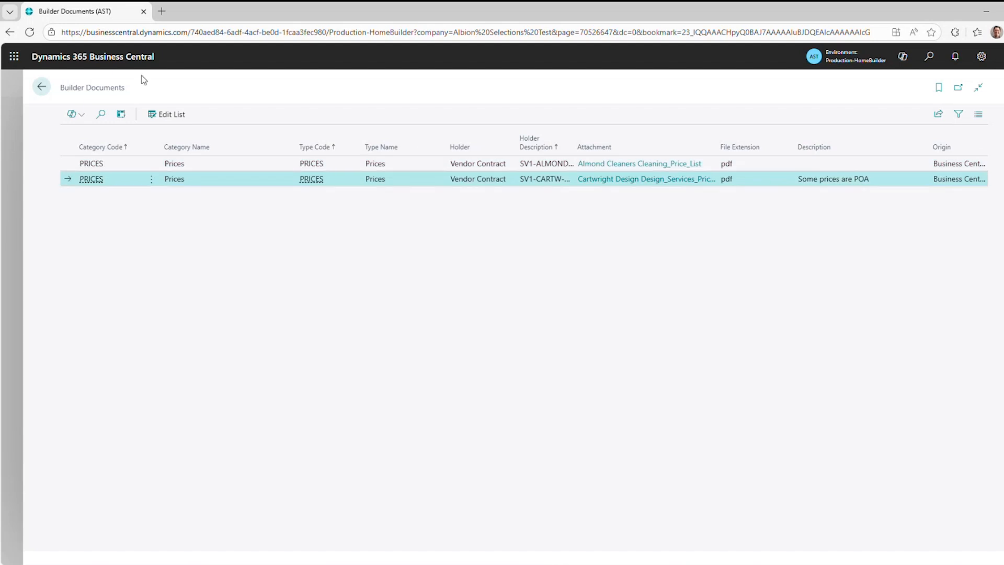
click(41, 88)
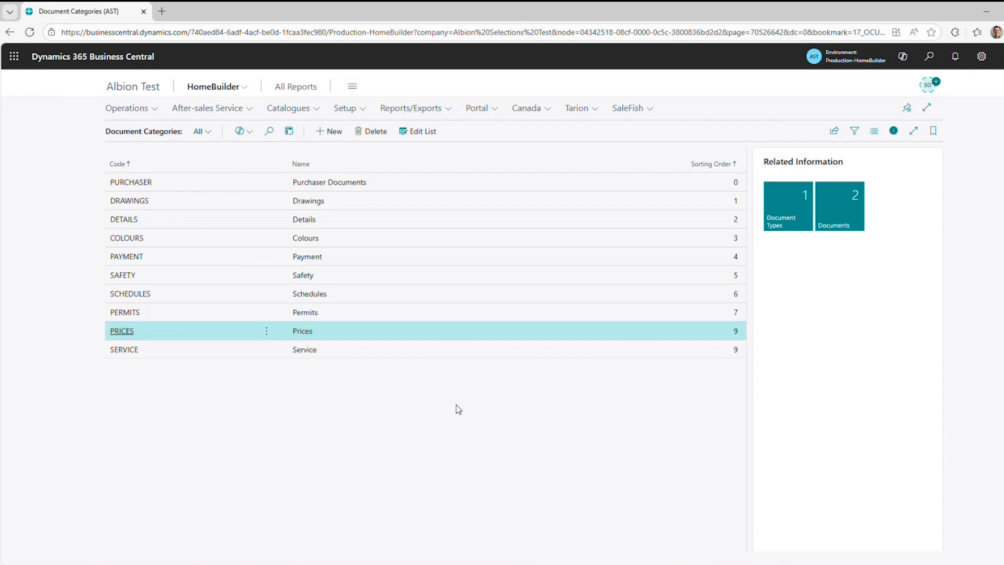
key(alt+Left)
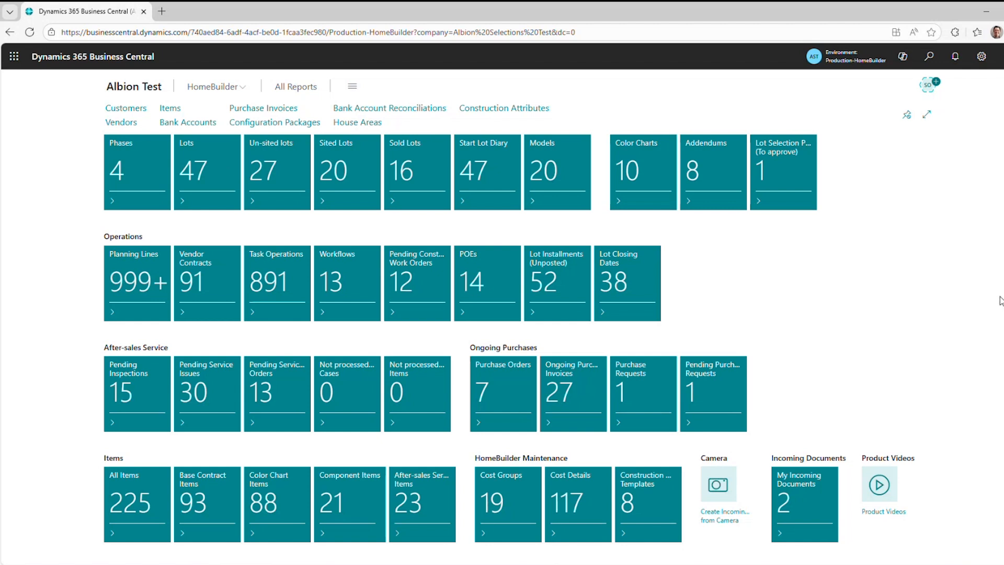
Open the Document Categories list from HomeBuilder's document management setup.
click(228, 88)
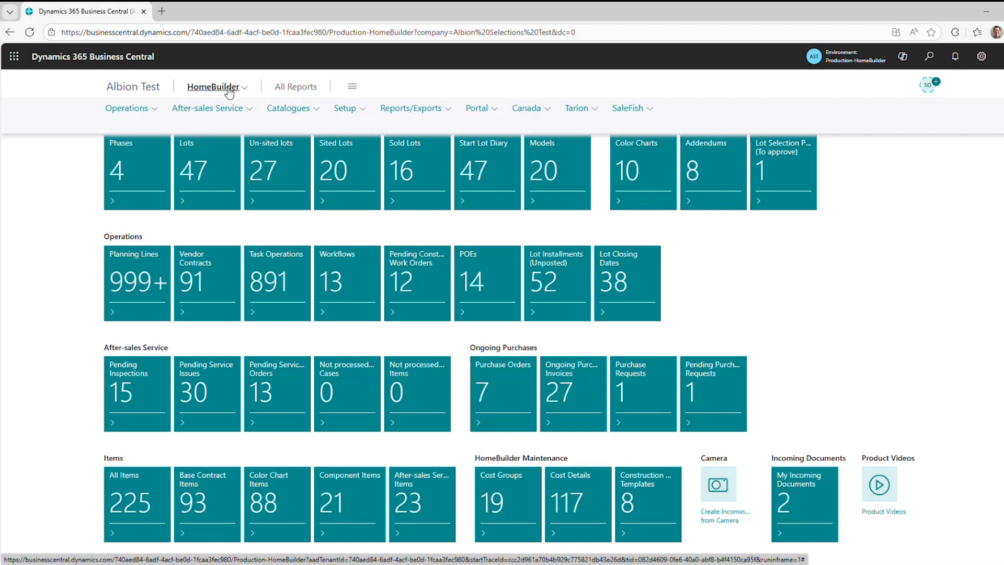
click(362, 110)
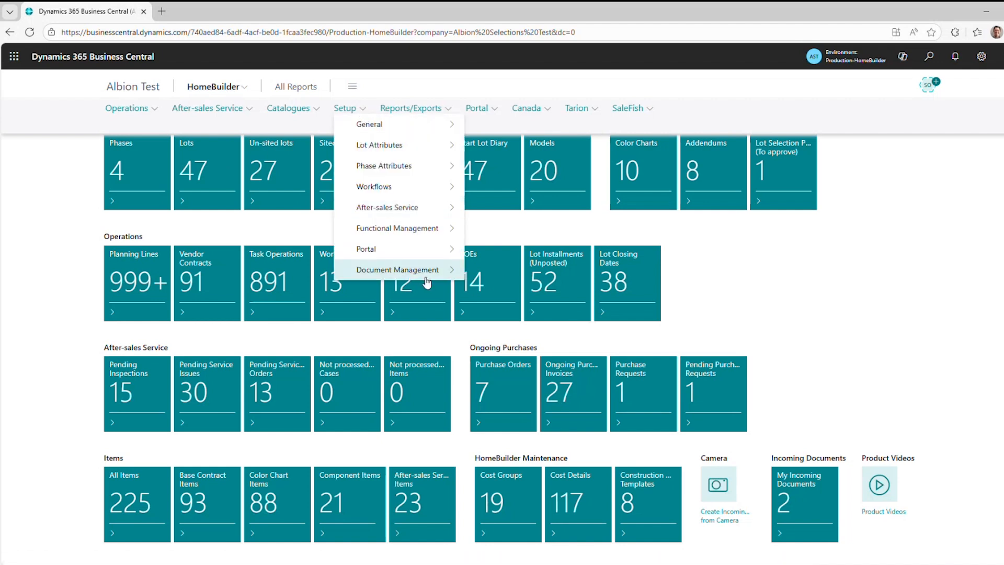
mouse_move(427, 283)
click(523, 269)
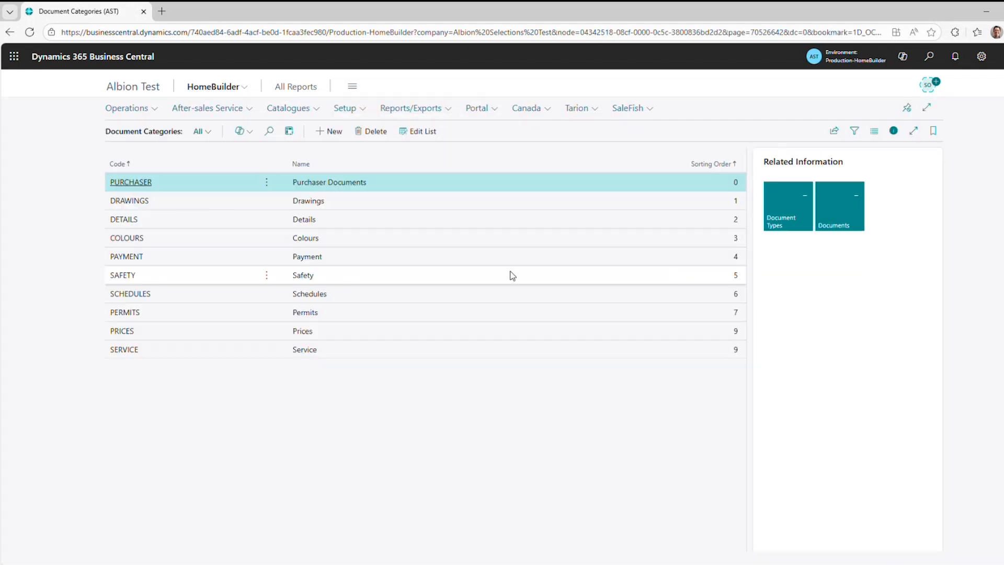
Add a document category with the code INSURANCE and the name Insurance, and return to the category list.
click(329, 130)
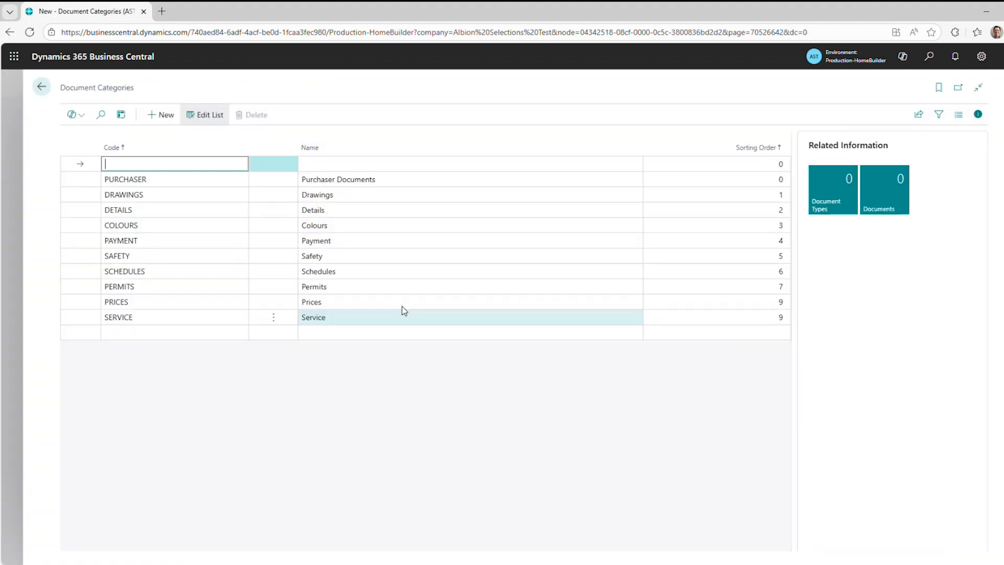
text(insu)
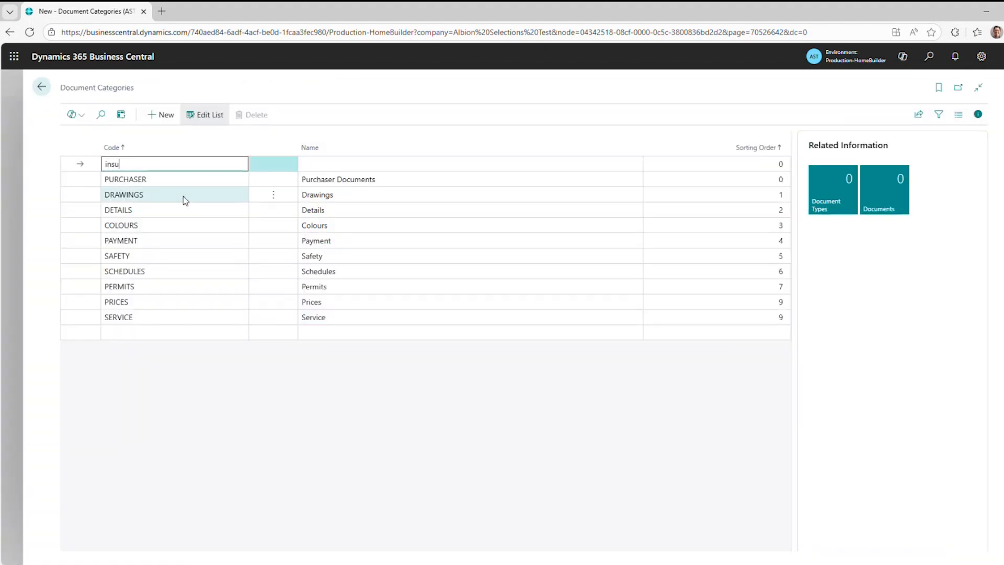
text(rance)
key(Tab)
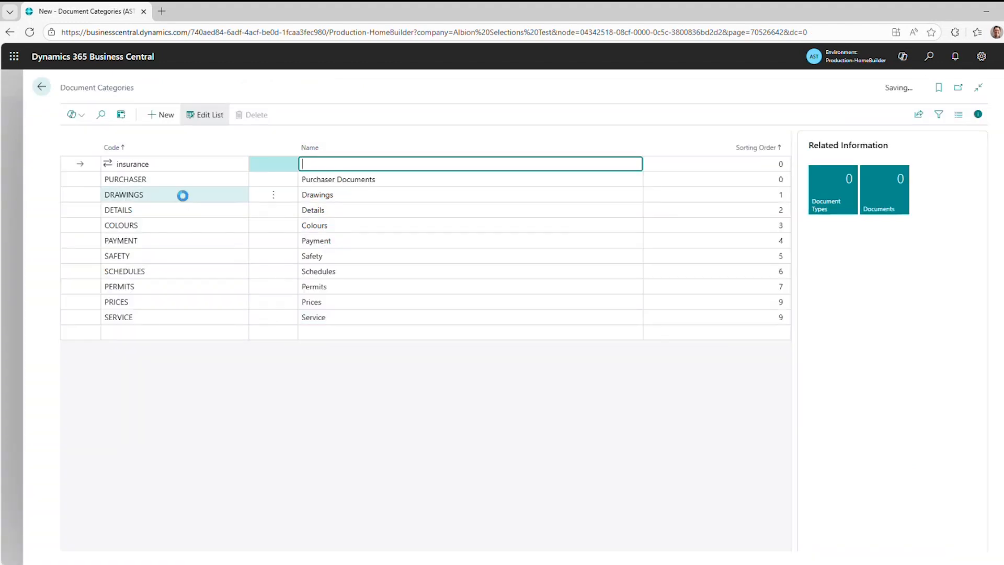
text(Insurance)
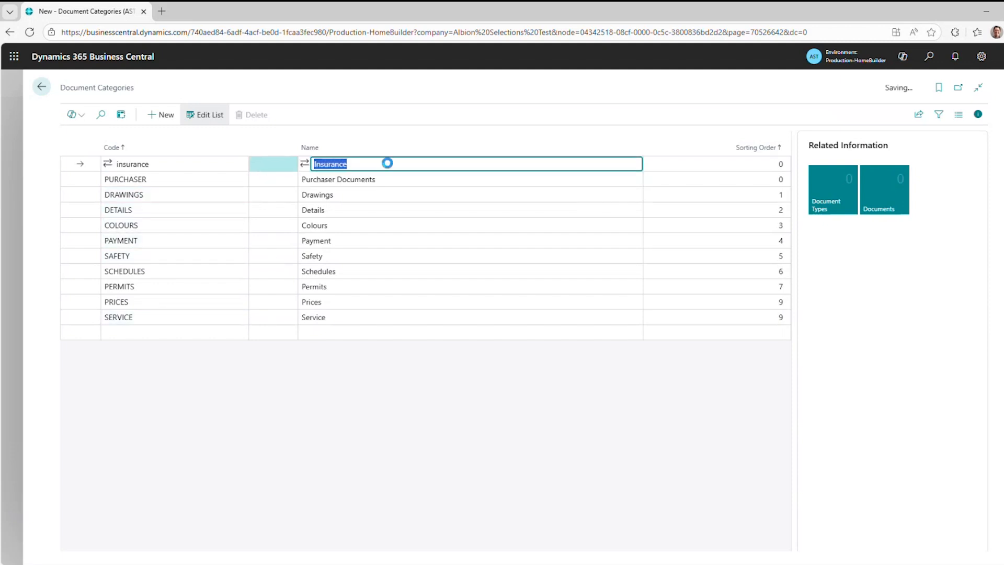
click(41, 86)
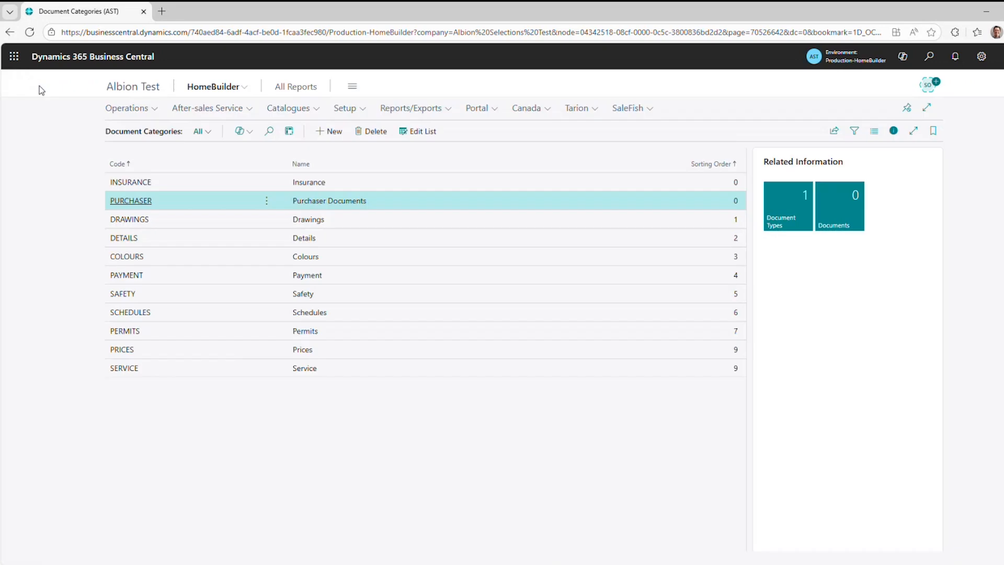
Create a document type in the INSURANCE category with code INS-CERT and name Certificate of Insurance.
click(359, 188)
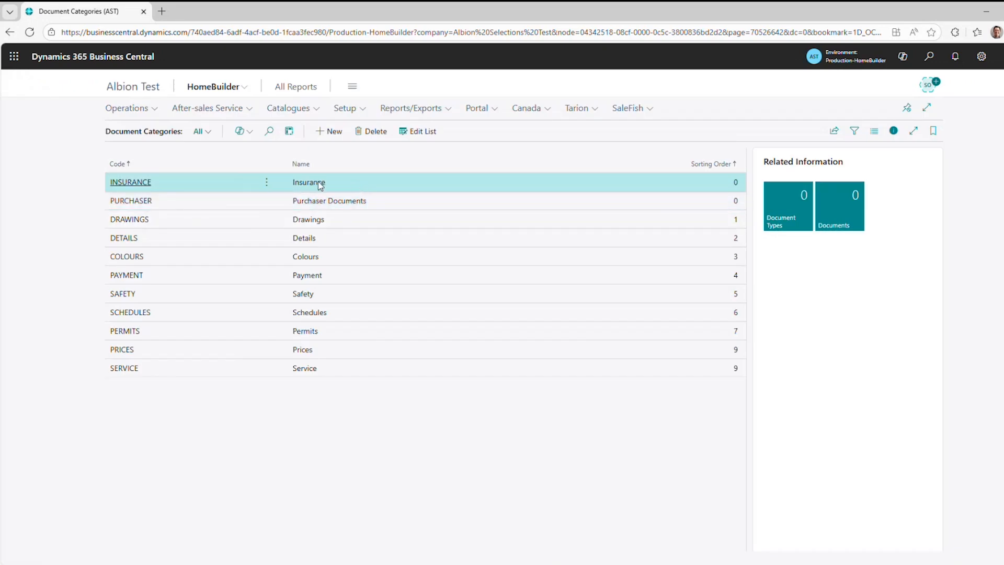
click(799, 205)
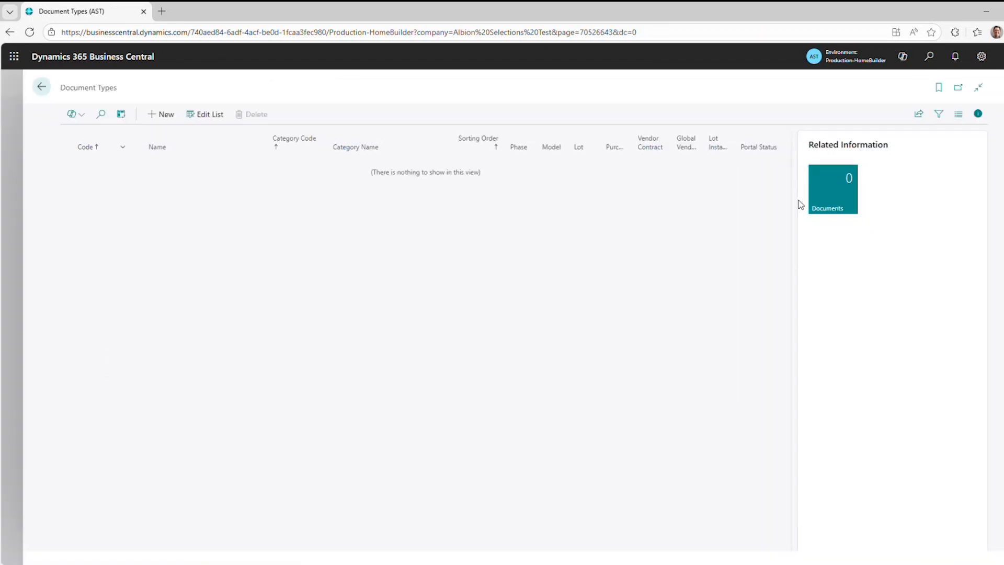
click(160, 116)
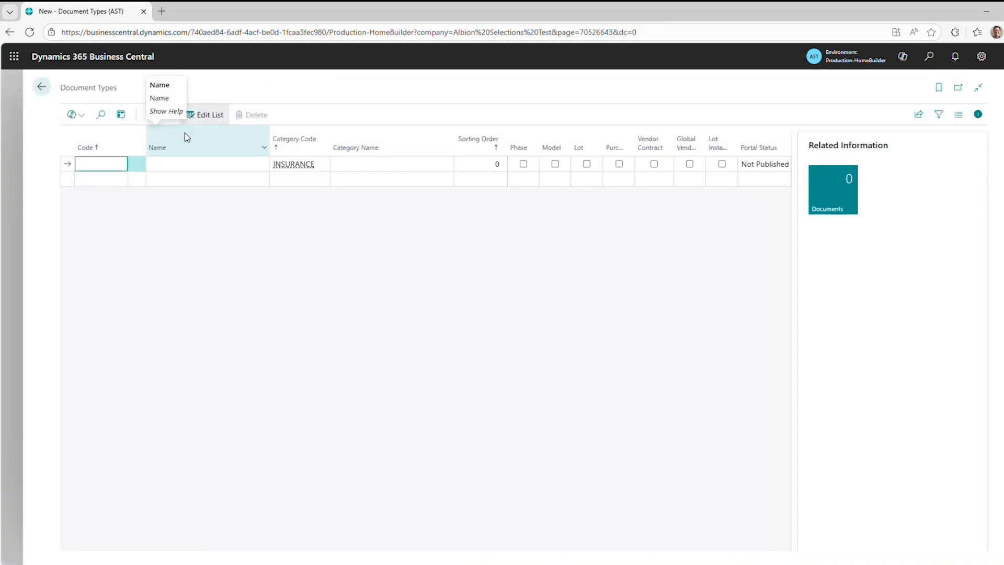
text(c)
text(ins)
text(-cert)
key(Tab)
text(Ce)
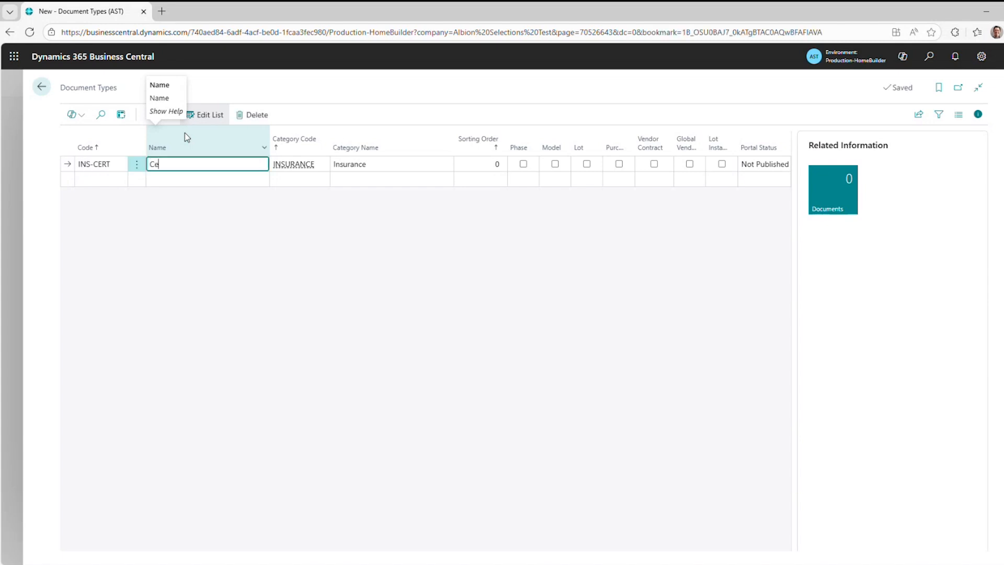
text(rtificate of Insure)
text(nce)
key(Return)
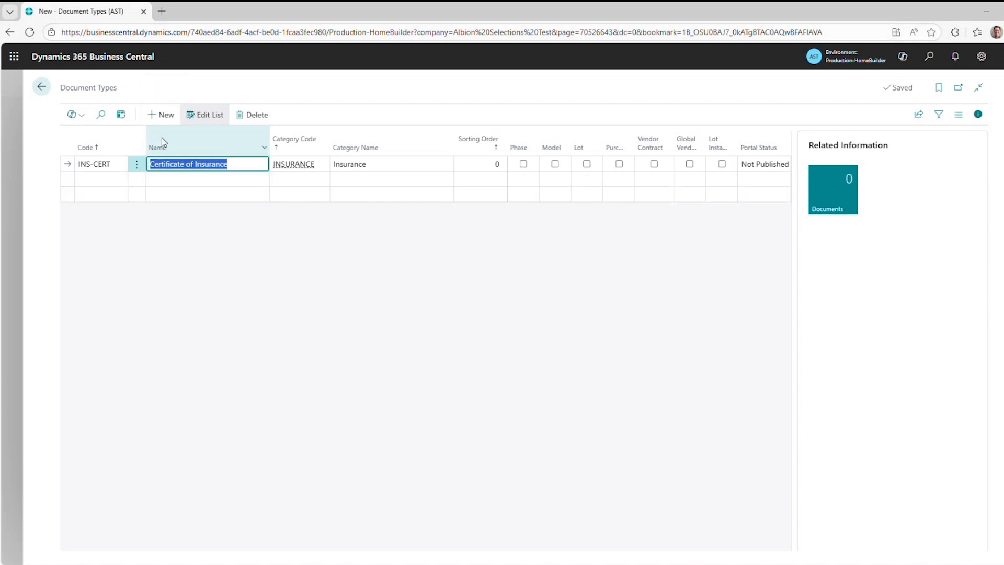
Make the Certificate of Insurance document type applicable to vendor contracts and return to the home page.
click(654, 164)
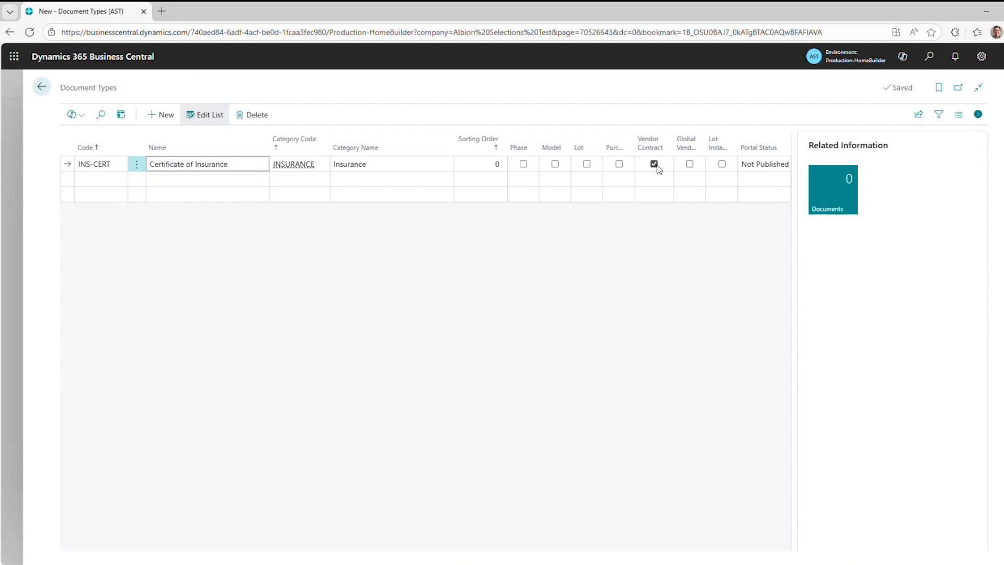
click(524, 164)
click(689, 164)
click(600, 87)
key(Escape)
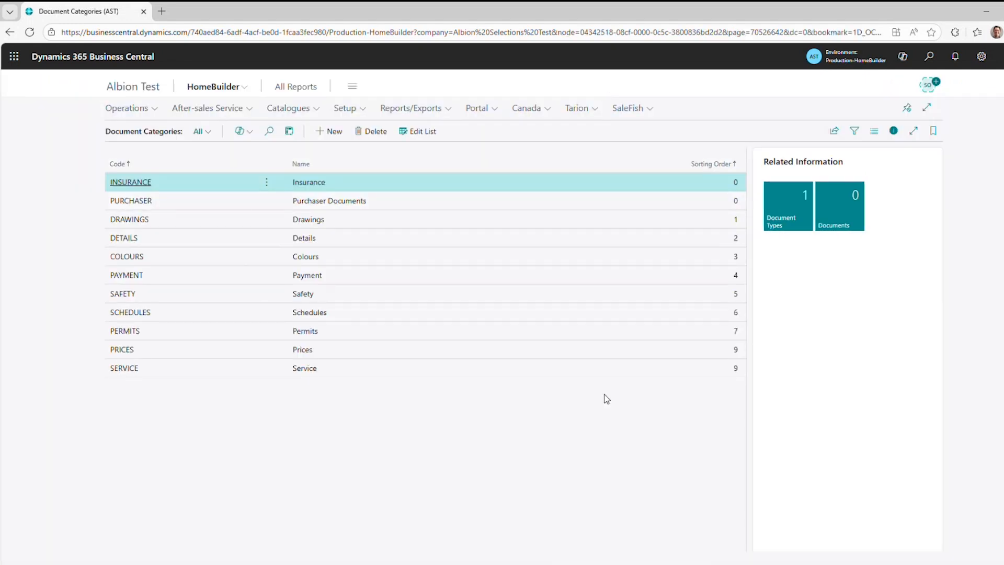
key(Escape)
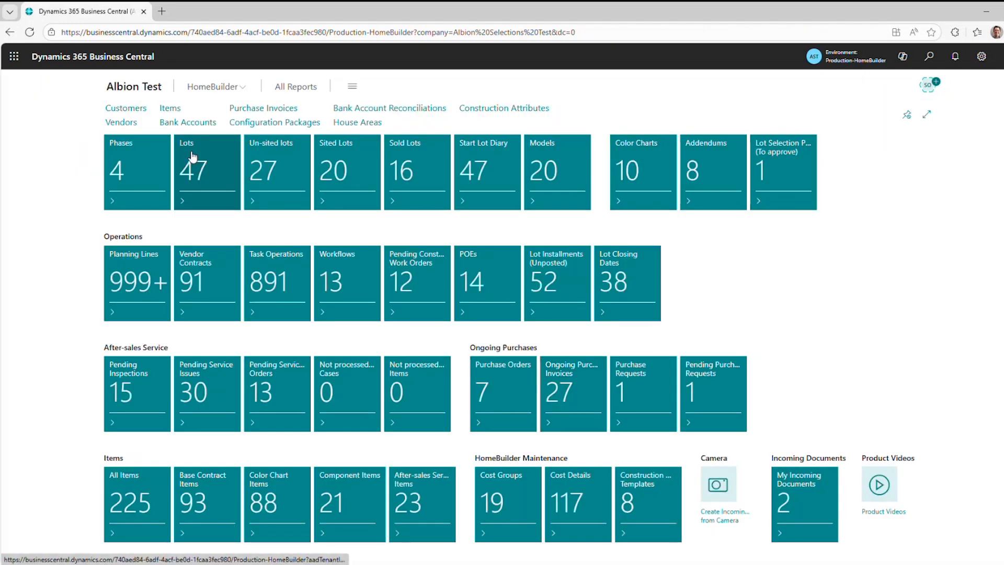
Open the attached documents details of Almond Cleaners contract 401 from the vendor contracts of phase SV1.
click(149, 170)
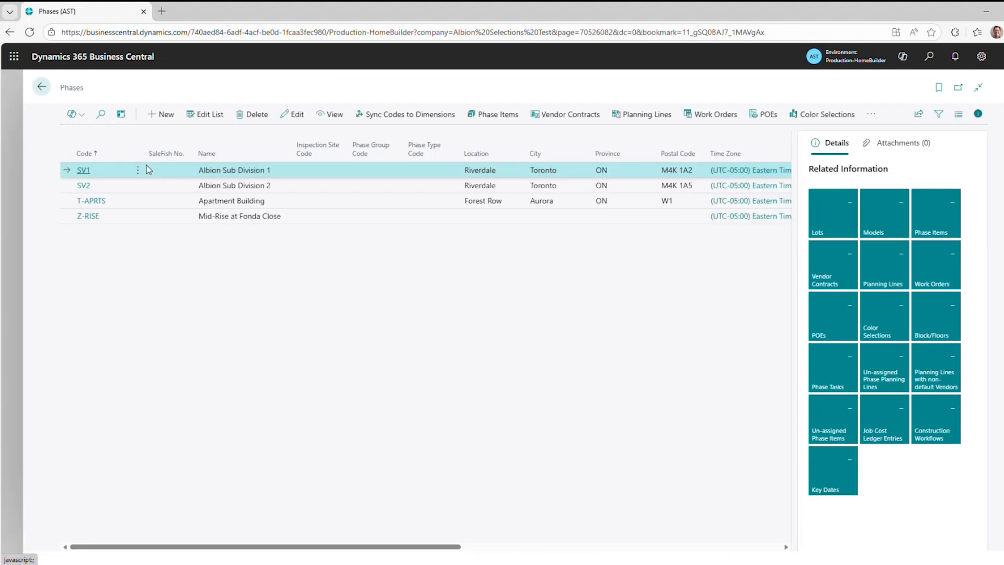
click(543, 116)
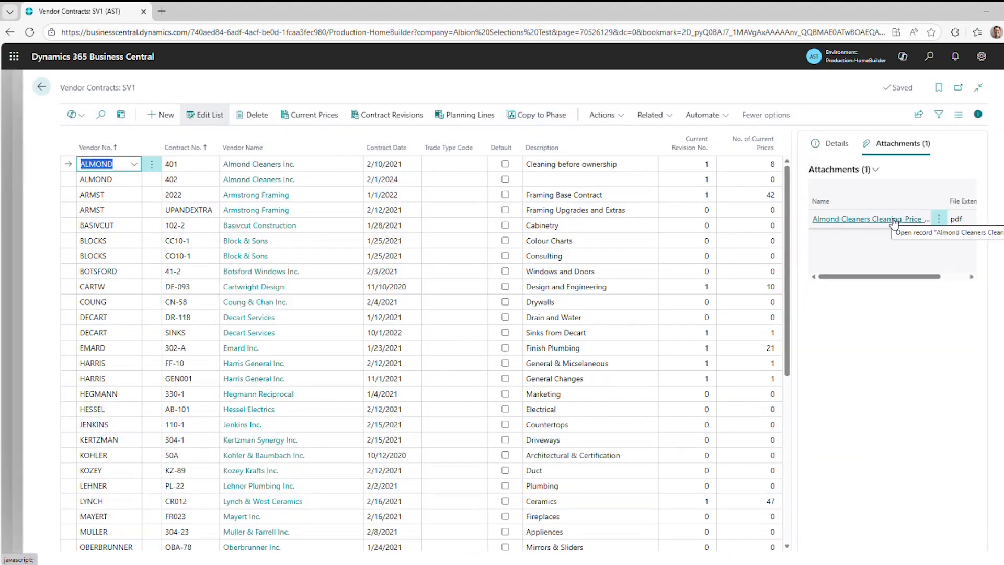
click(874, 170)
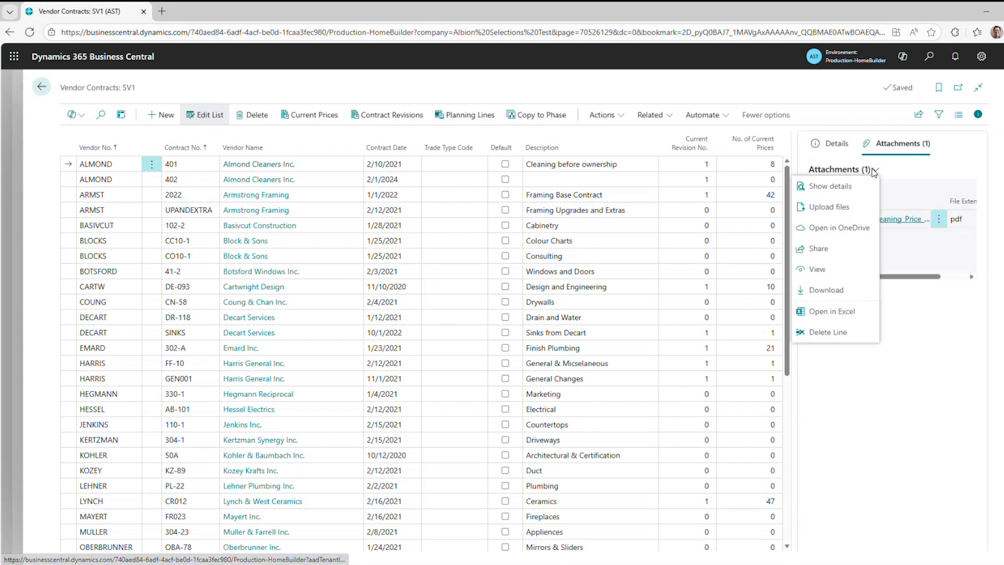
click(831, 186)
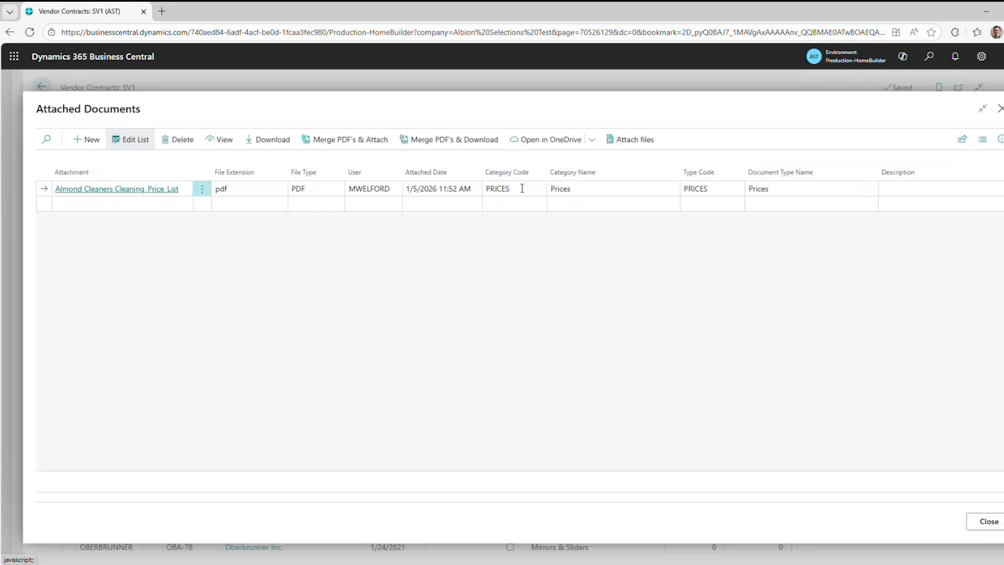
Check which document categories can be chosen for the Almond Cleaners price list, leaving its category as is.
click(522, 188)
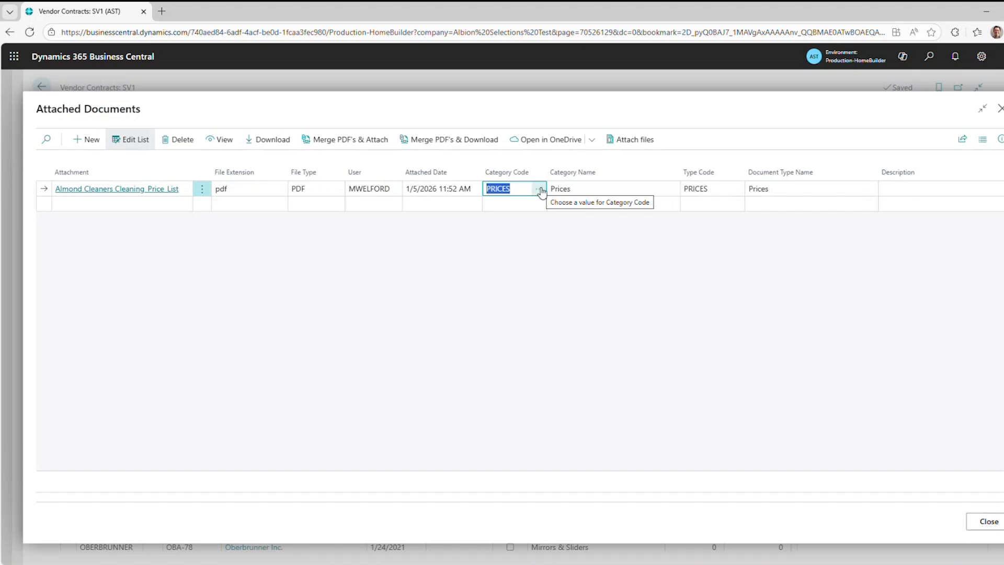
click(538, 188)
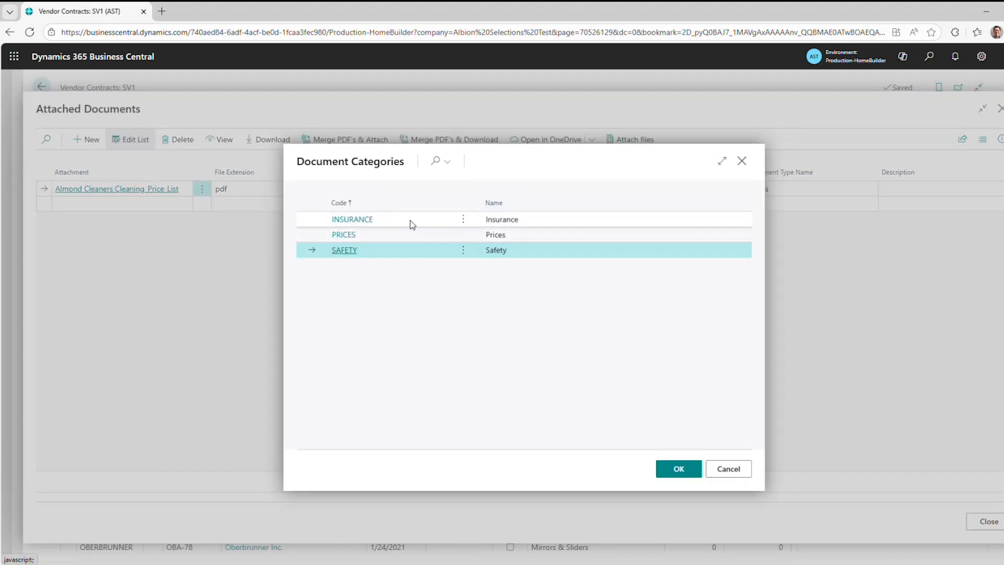
click(716, 468)
Attach the file Almond Cleaners Certificate_of_Insurance to contract 401 as a new document.
click(146, 203)
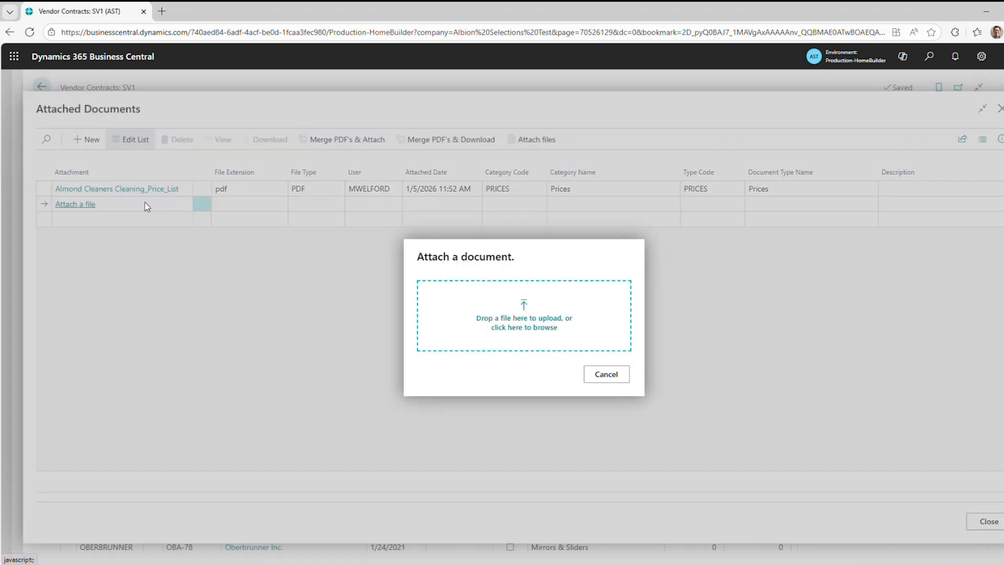
click(529, 326)
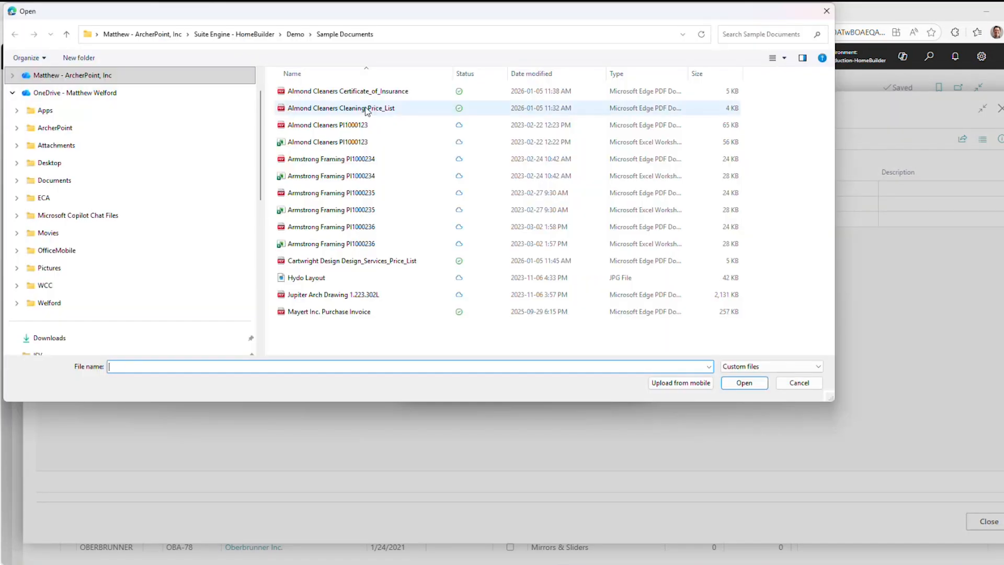
click(366, 92)
click(744, 384)
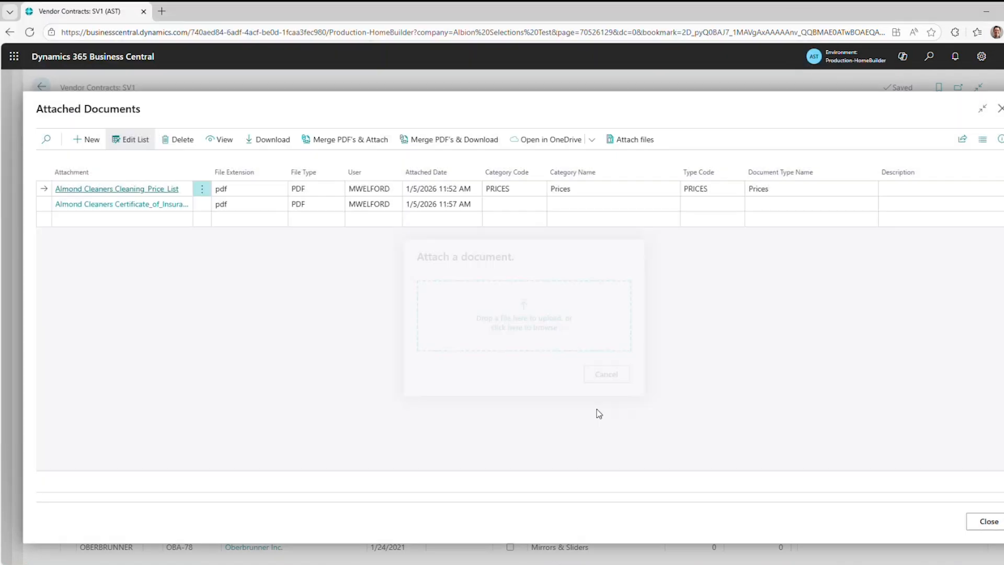
Classify the Almond Cleaners insurance certificate with category INSURANCE and document type INS-CERT.
click(529, 205)
click(541, 205)
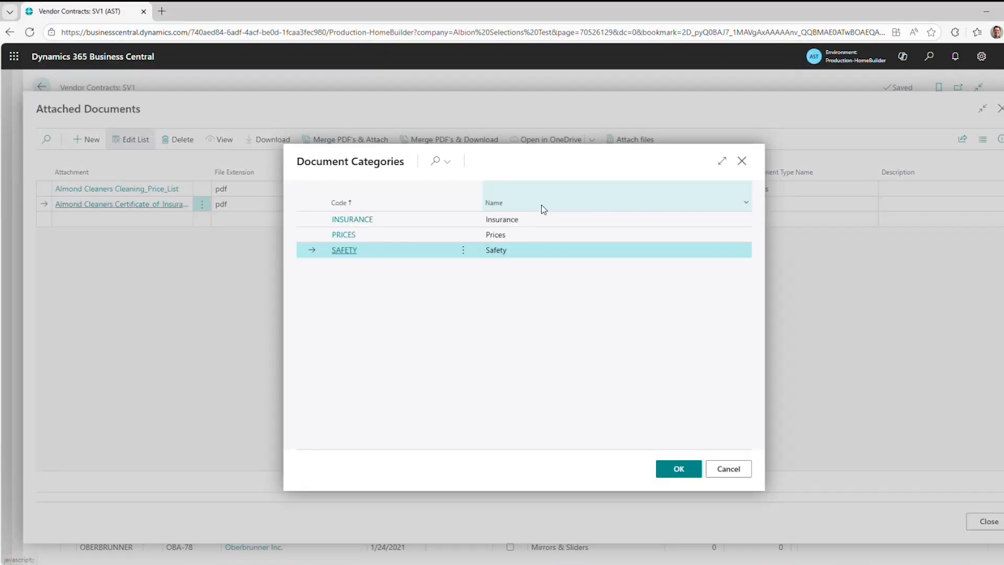
click(386, 226)
click(679, 469)
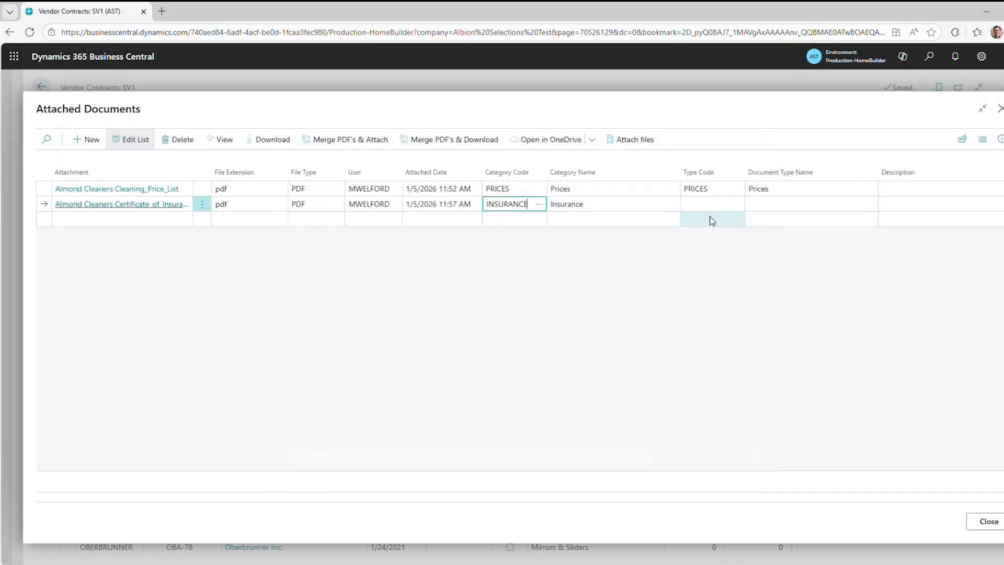
click(725, 204)
click(737, 203)
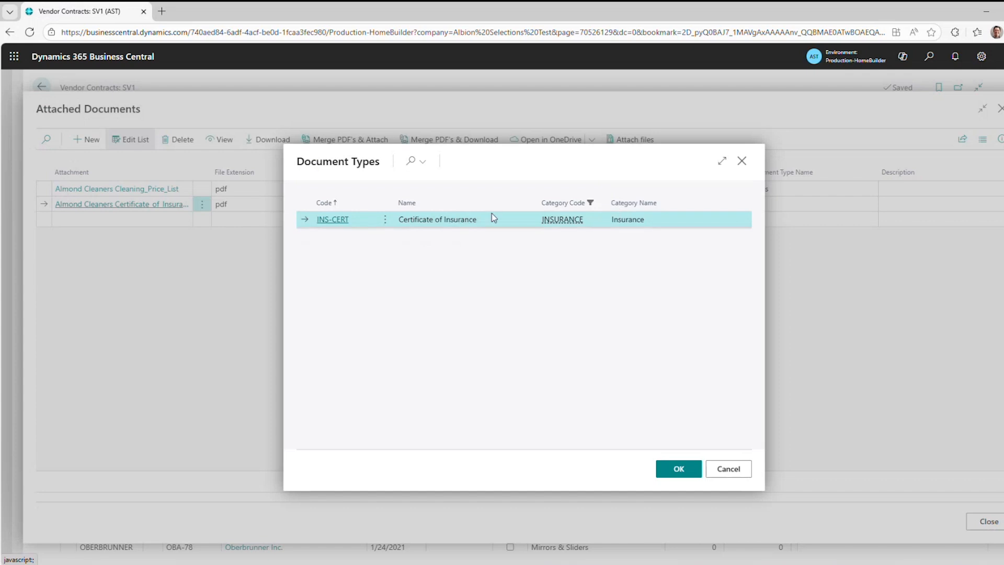
click(679, 470)
click(829, 189)
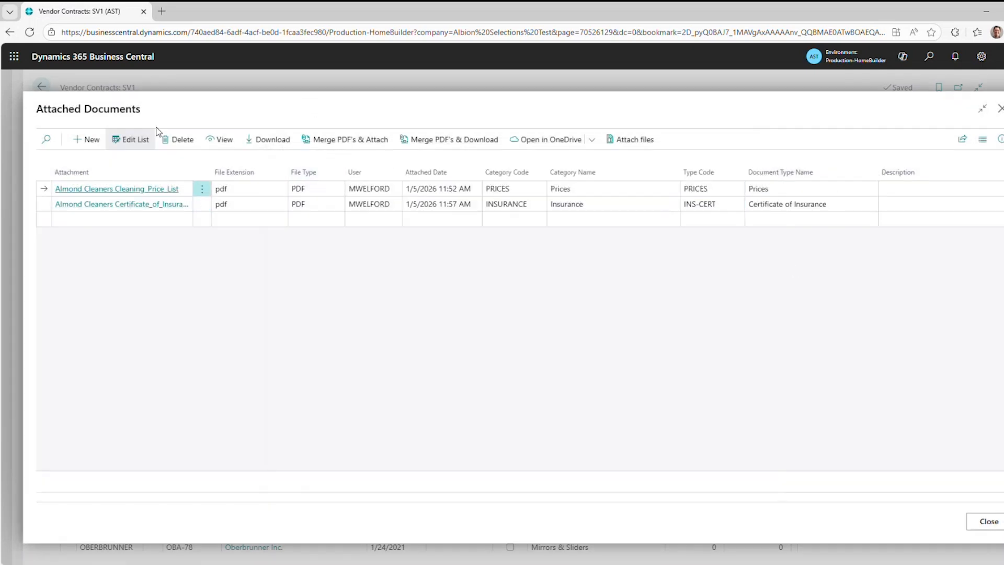
Leave the vendor contract's attached documents, return to the home page and open the Global Vendors list.
double_click(41, 87)
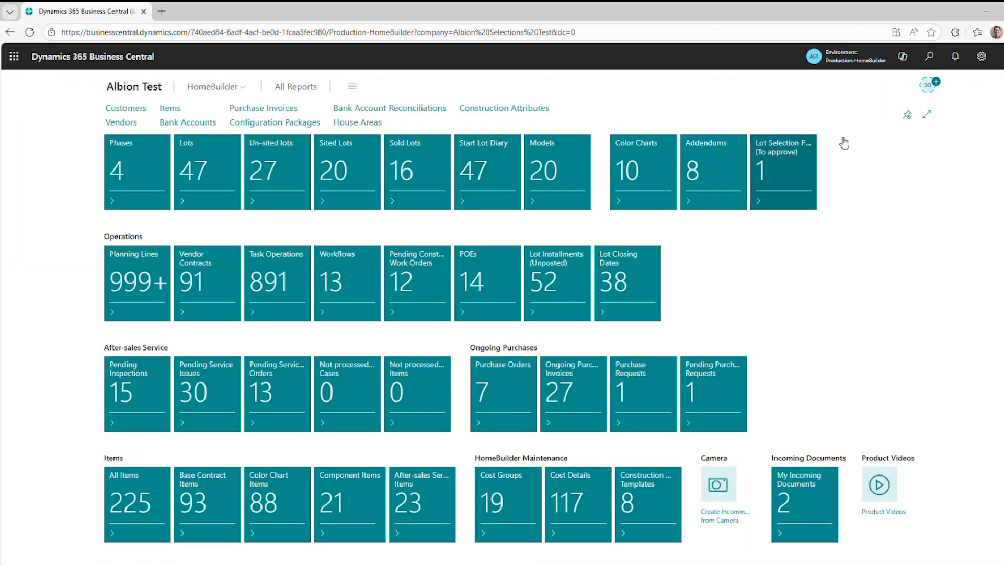
key(alt+q)
text(glo)
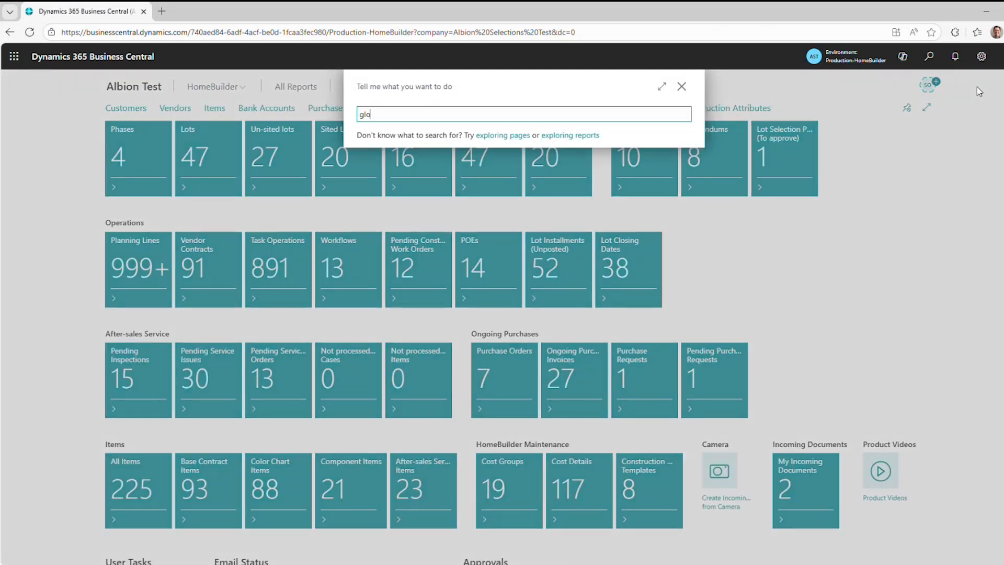
text(bal)
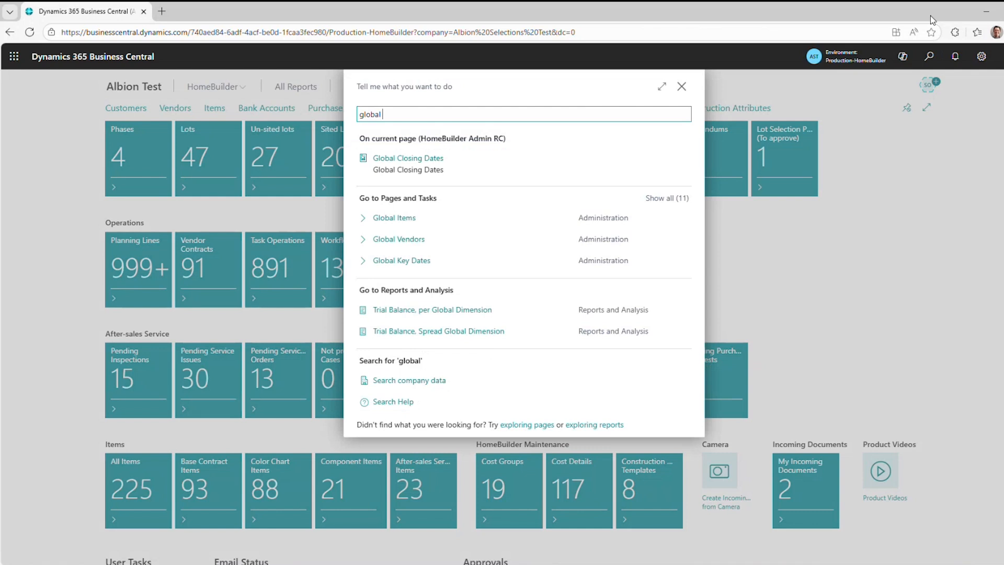
text( v)
click(400, 159)
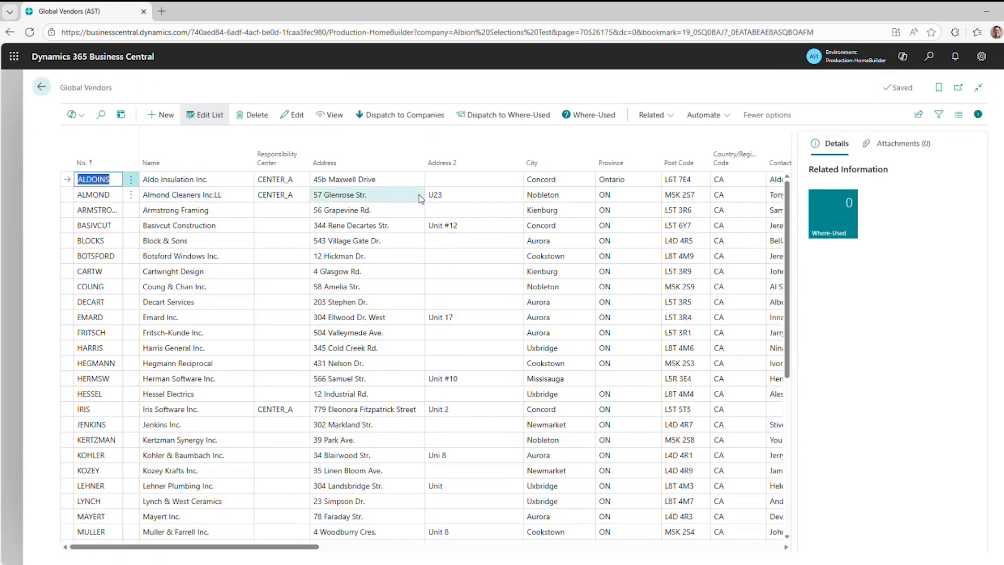
Try to open the attachment details of global vendor Almond Cleaners, and return to the home page.
click(231, 195)
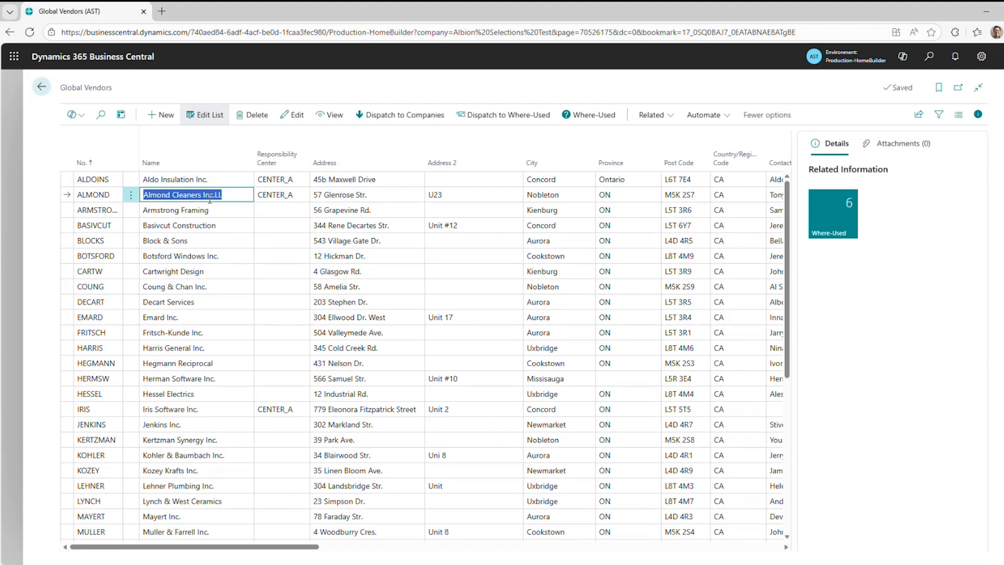
click(893, 149)
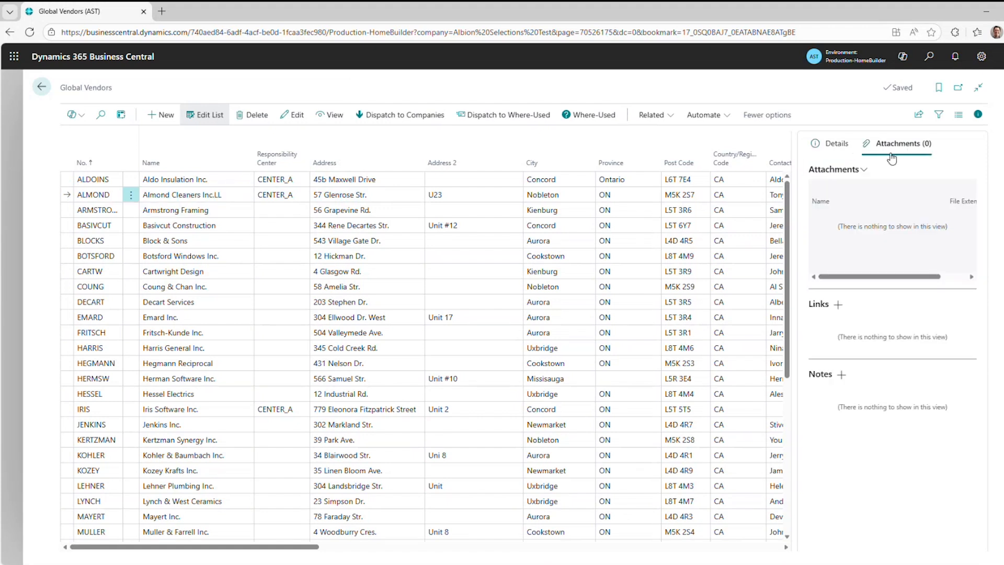
click(842, 171)
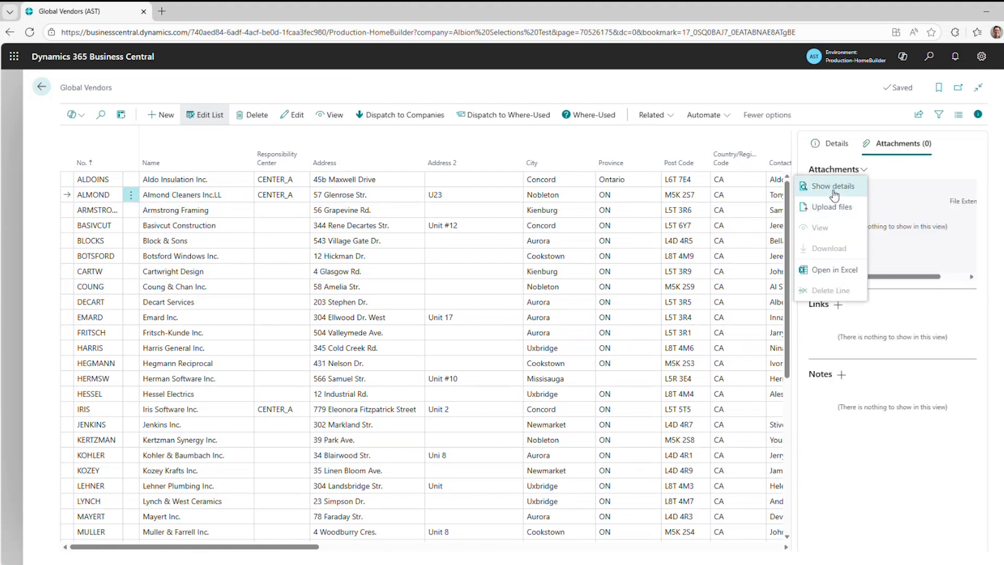
click(833, 189)
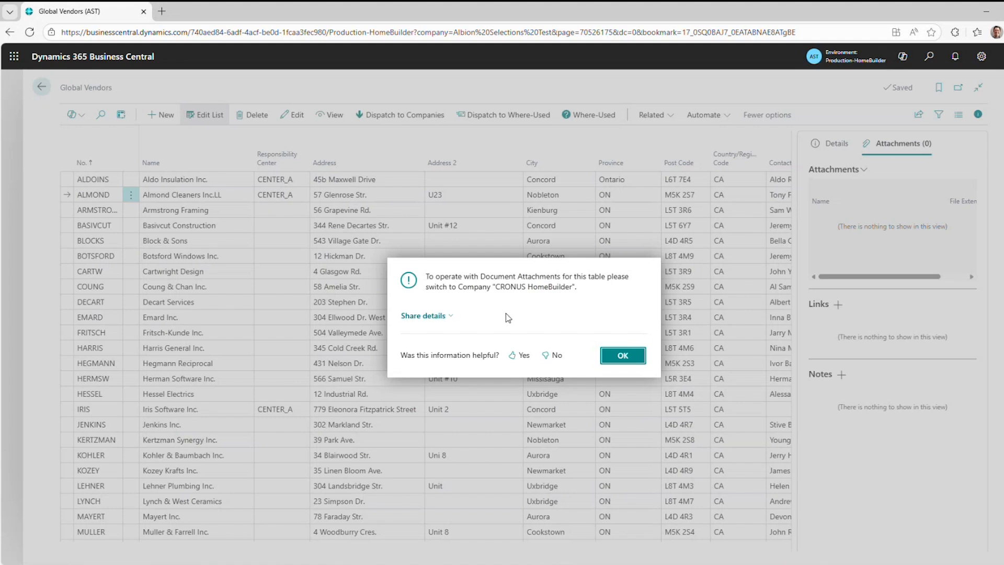
click(623, 355)
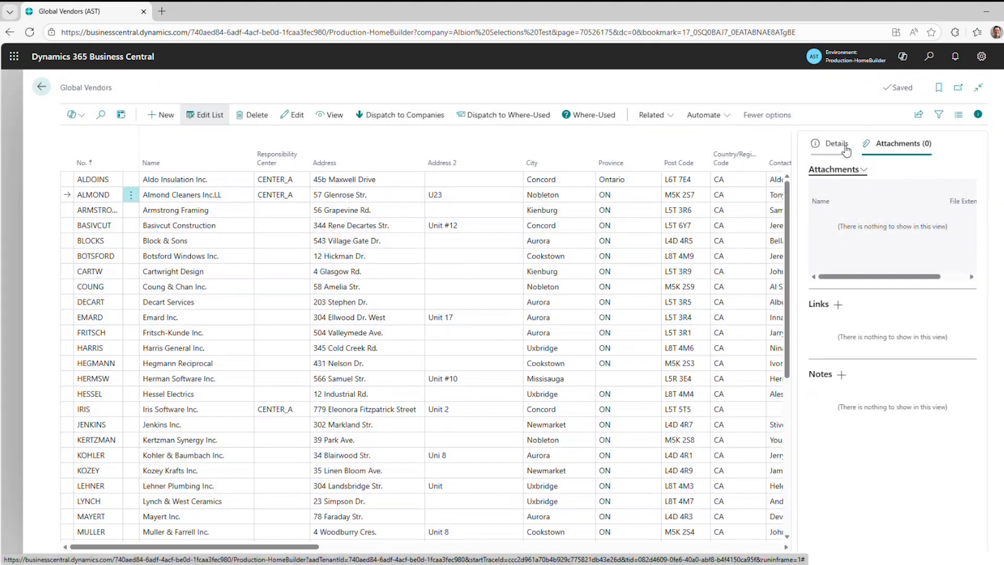
click(857, 170)
click(844, 186)
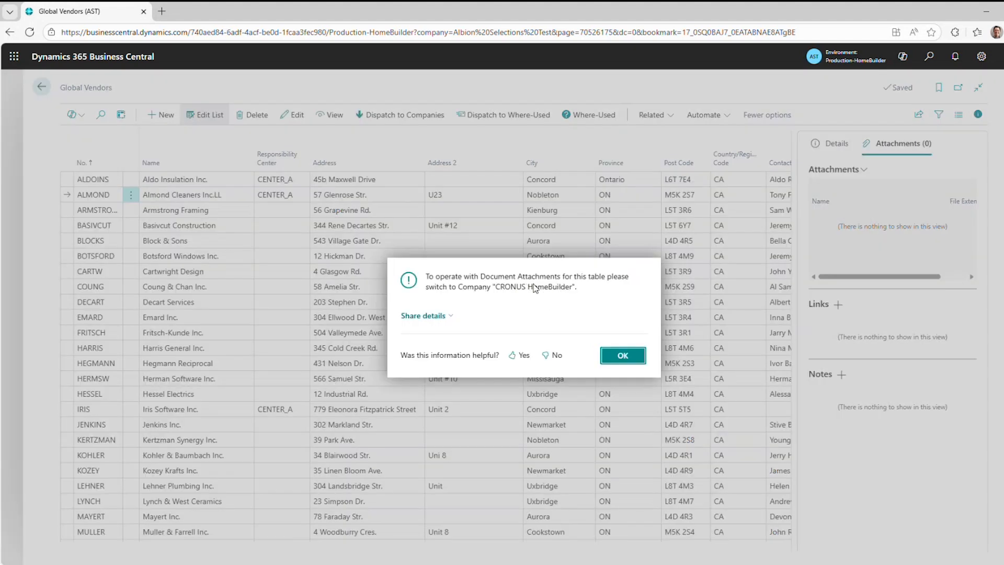
click(625, 360)
key(Escape)
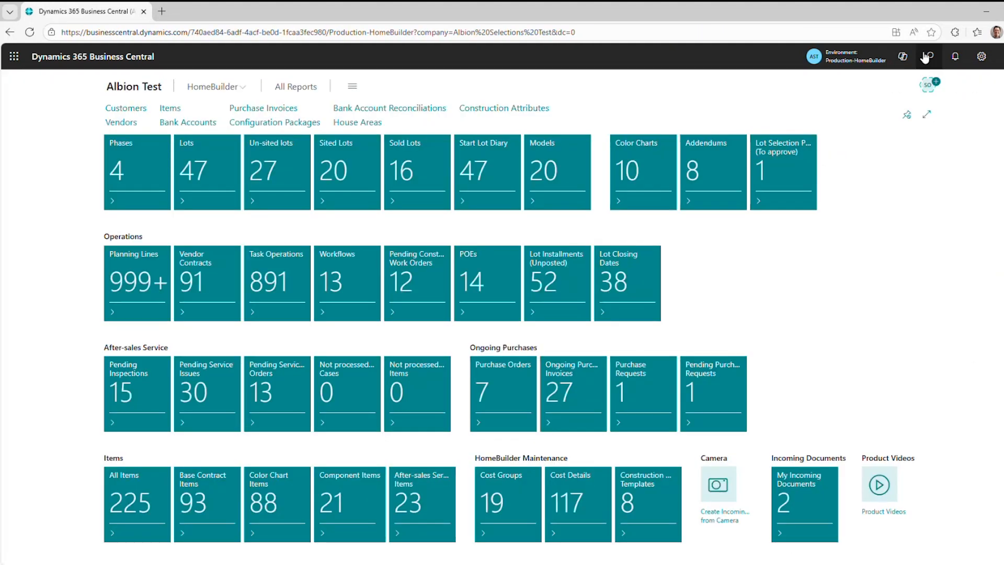
Search for and open the HomeBuilder Setup page.
click(929, 57)
text(home set)
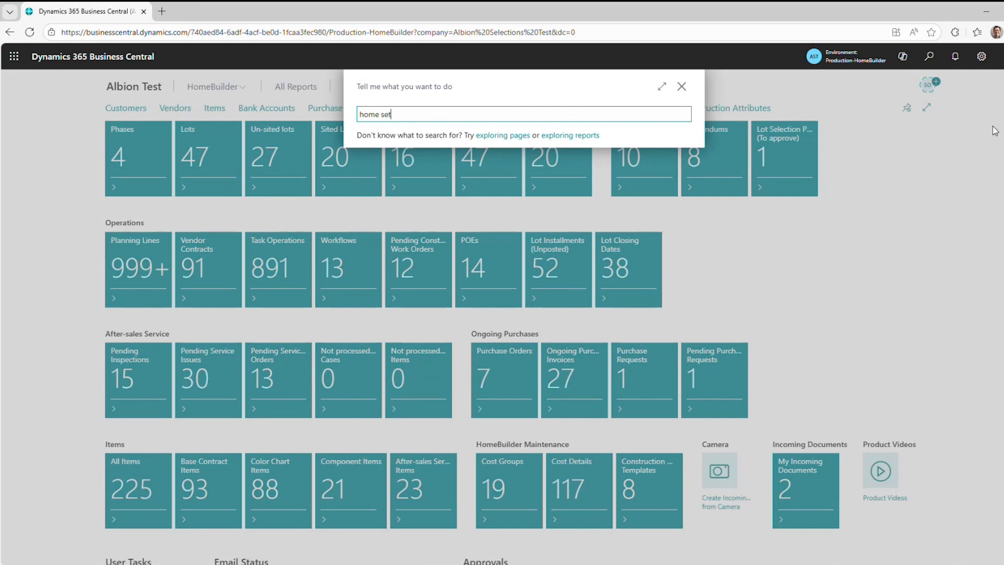
click(426, 159)
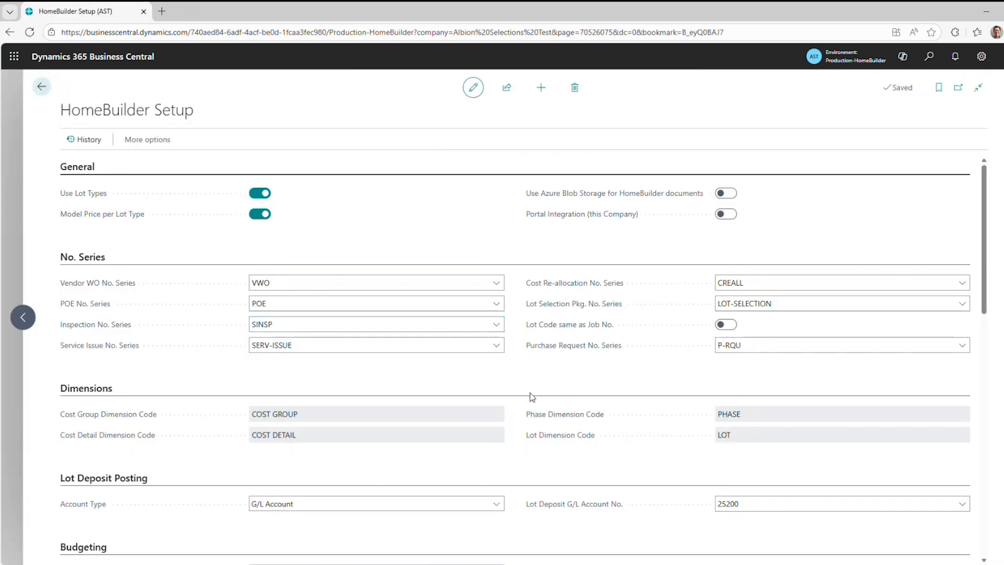
Set the company for attachments to global tables to Albion Selections Test and accept the change for all companies.
scroll(532, 397, down, 15)
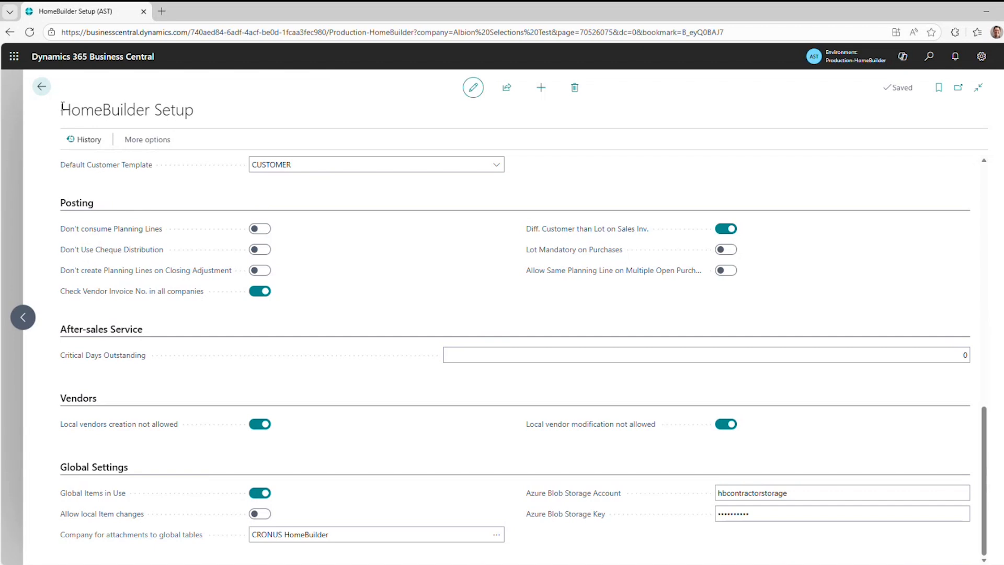
mouse_move(95, 542)
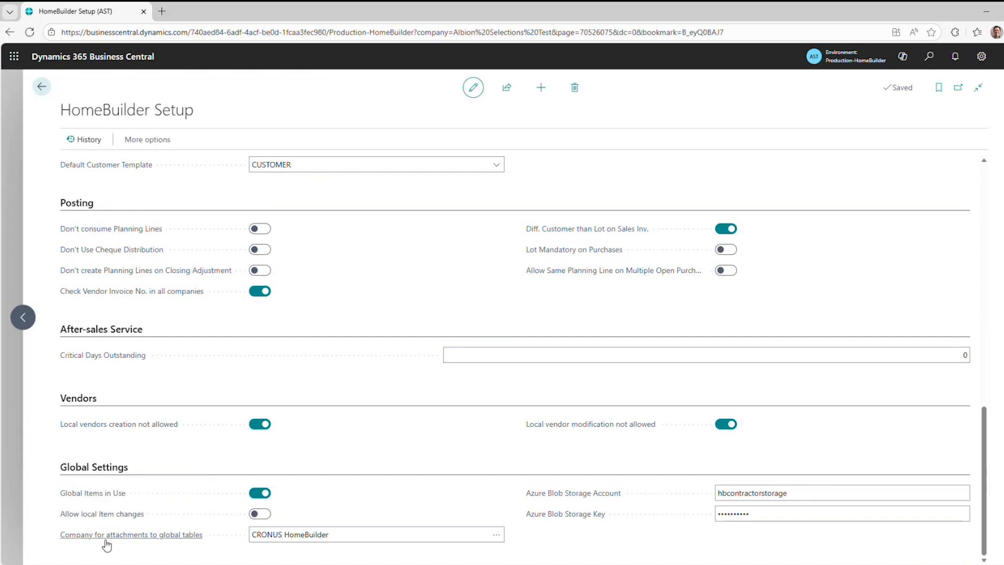
click(496, 534)
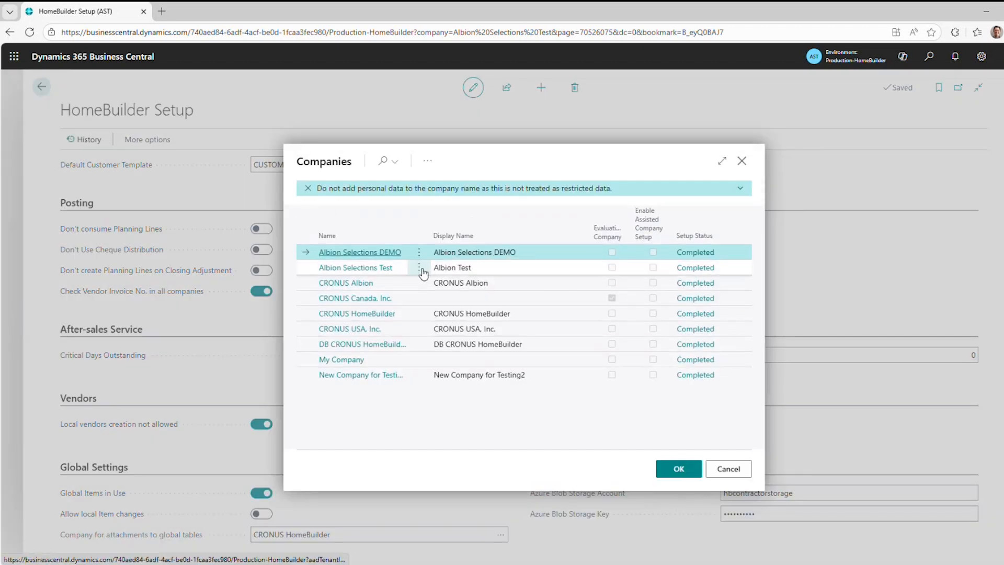
click(484, 269)
click(691, 473)
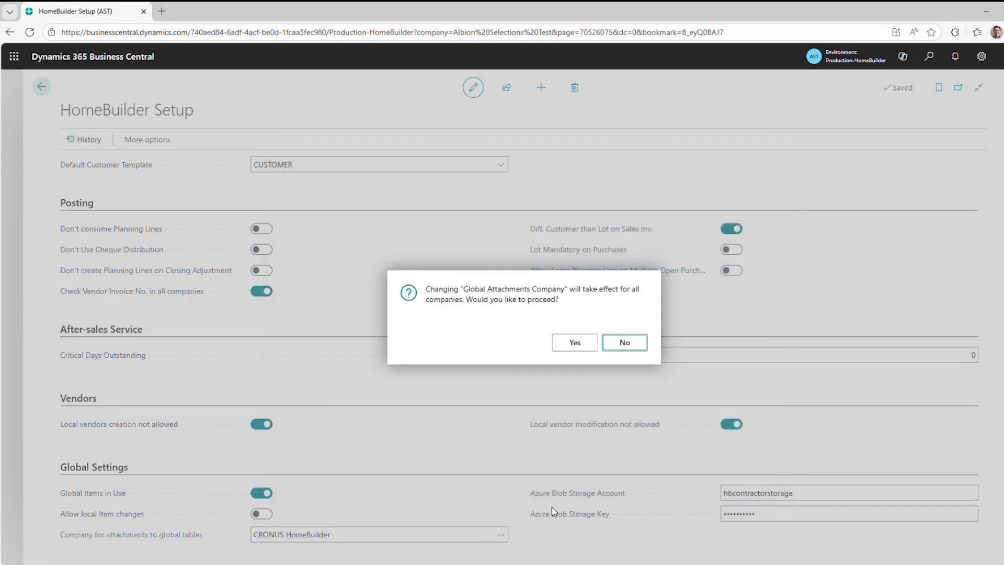
click(576, 342)
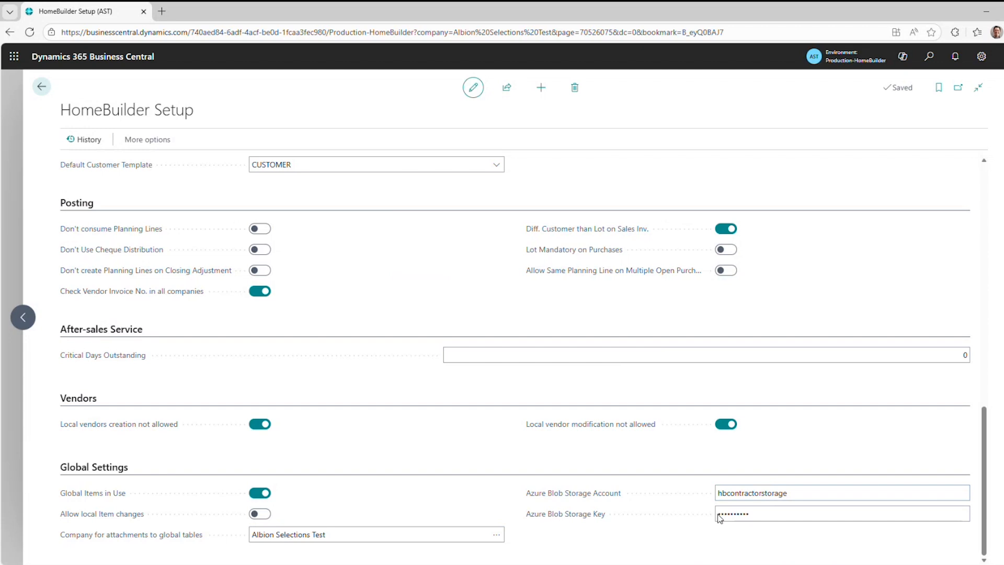
Examine the Azure Blob Storage account and key settings, and return to the home page.
click(738, 510)
mouse_move(590, 497)
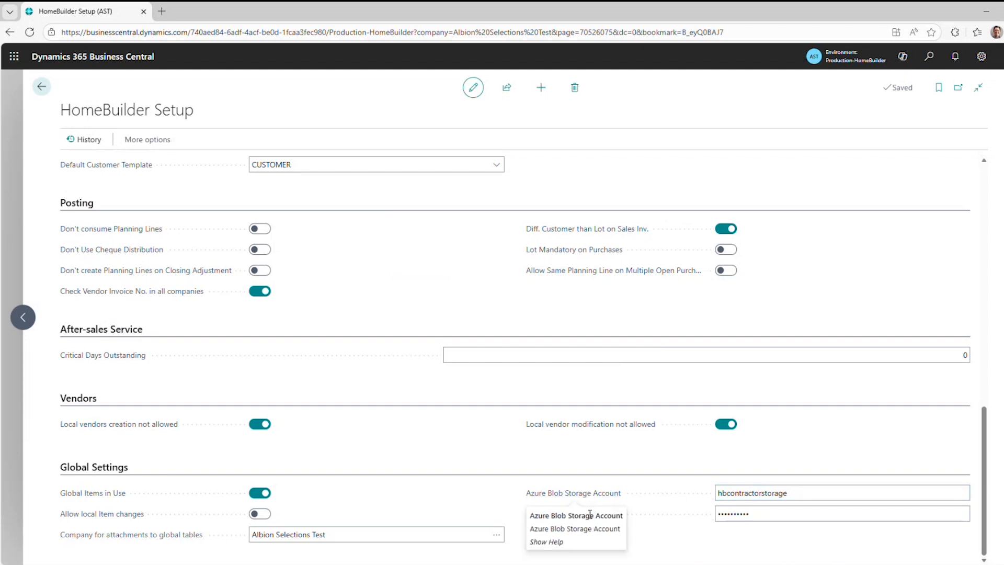
mouse_move(582, 520)
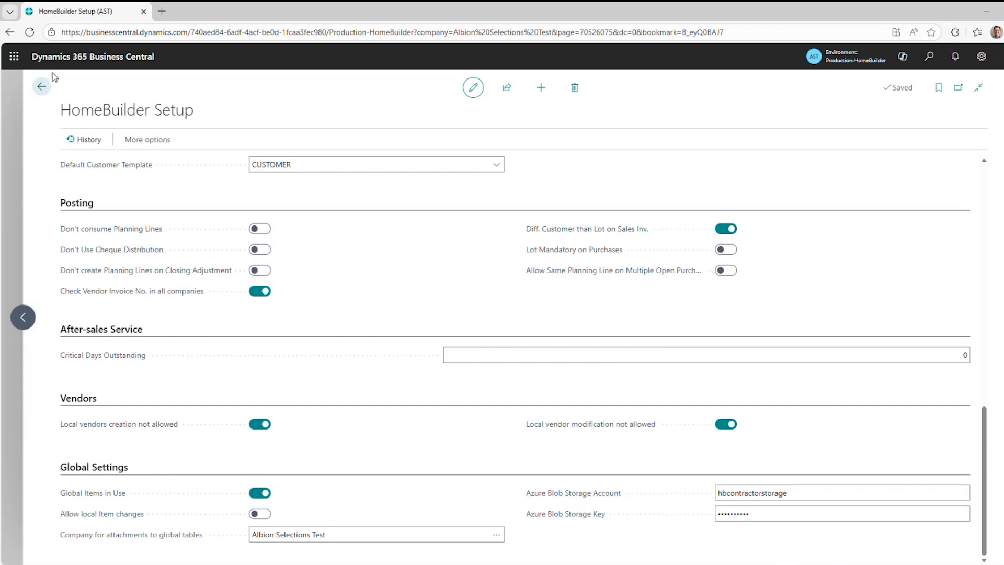
click(42, 86)
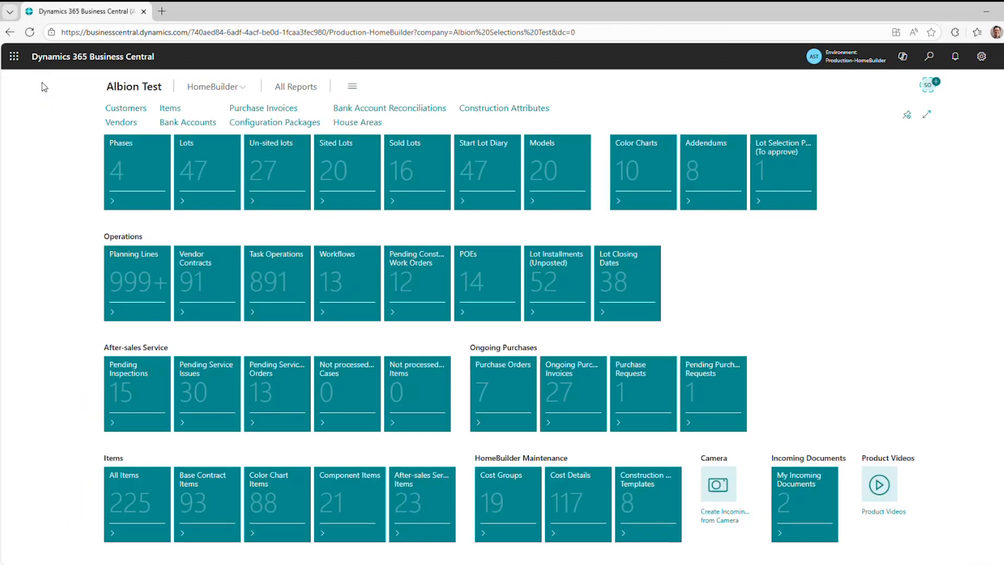
Open the attached documents details of Almond Cleaners from the Global Vendors list.
click(929, 56)
text(glo)
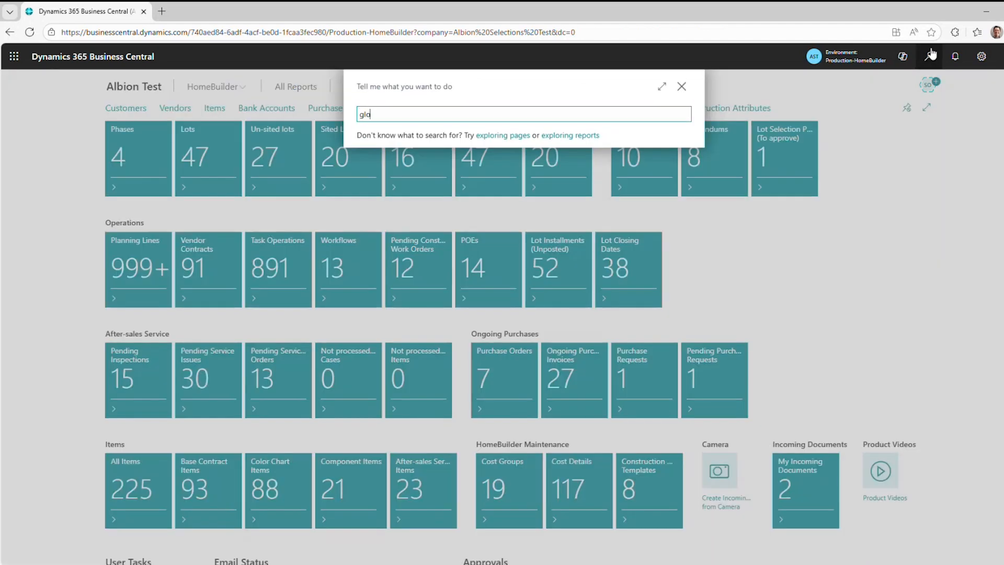
text(bal ve)
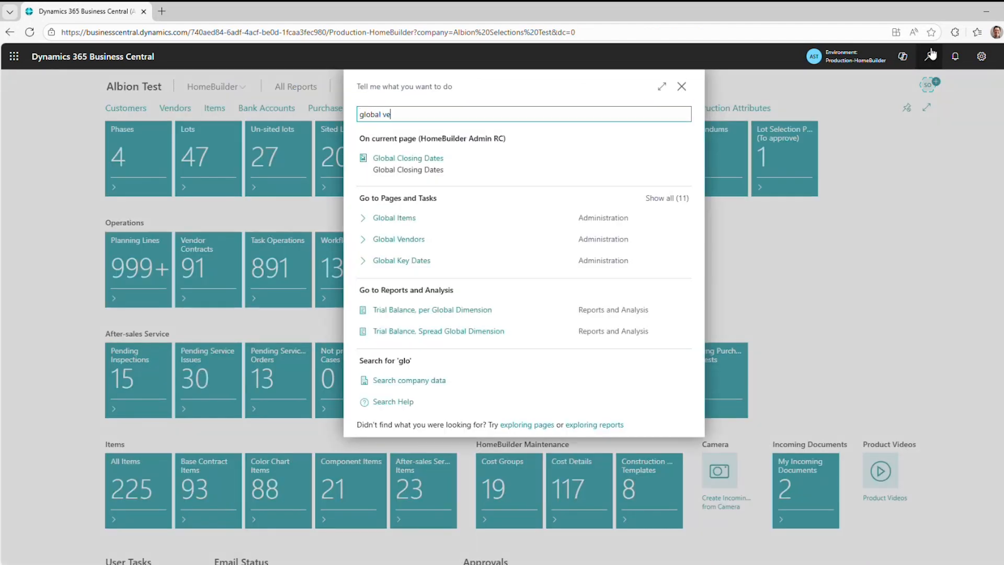
click(402, 154)
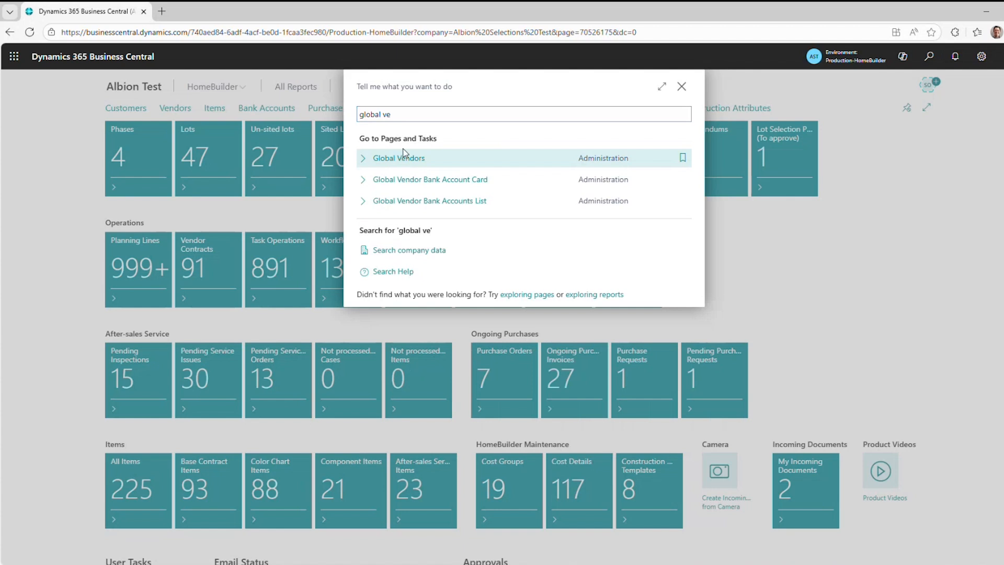
click(470, 194)
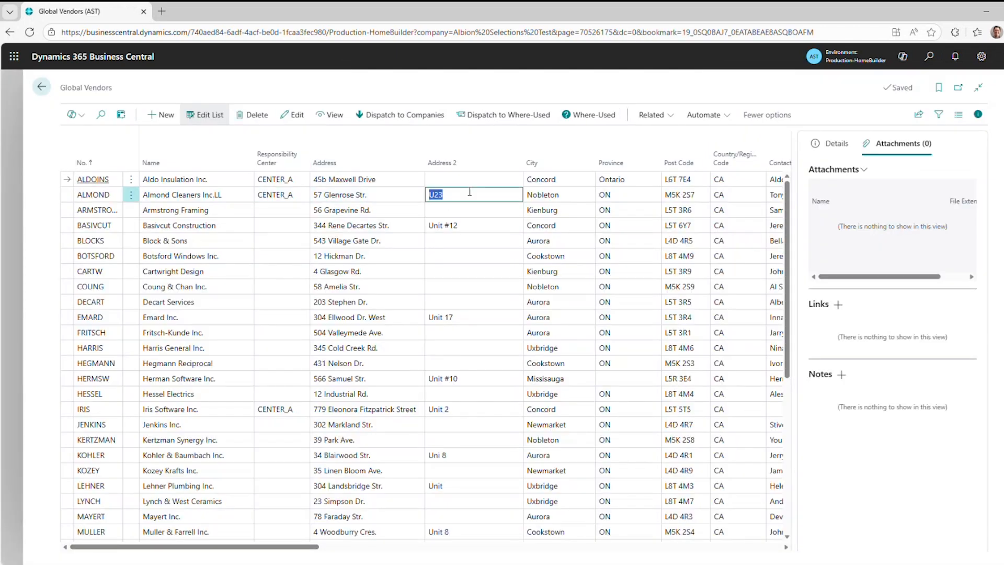
click(864, 170)
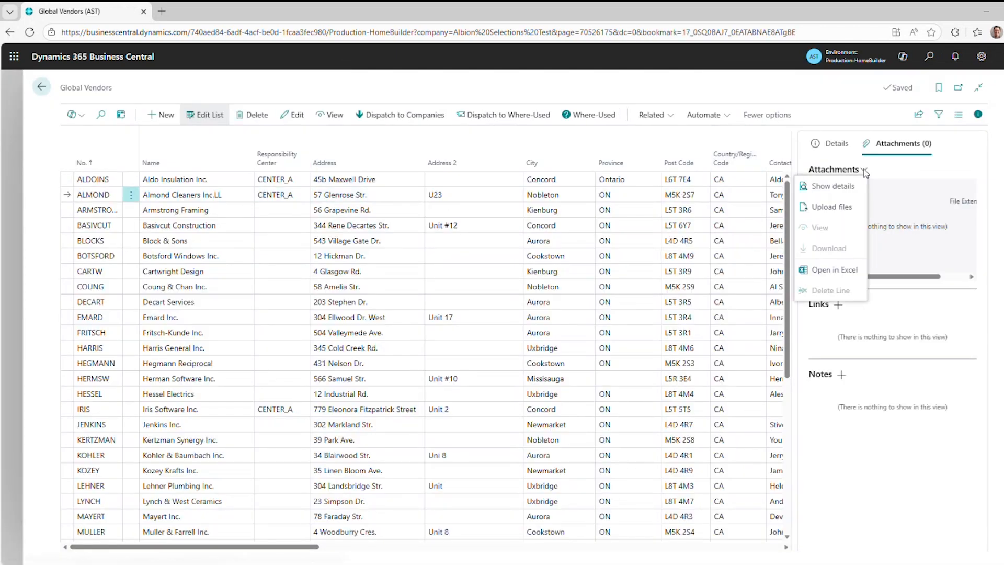
click(839, 190)
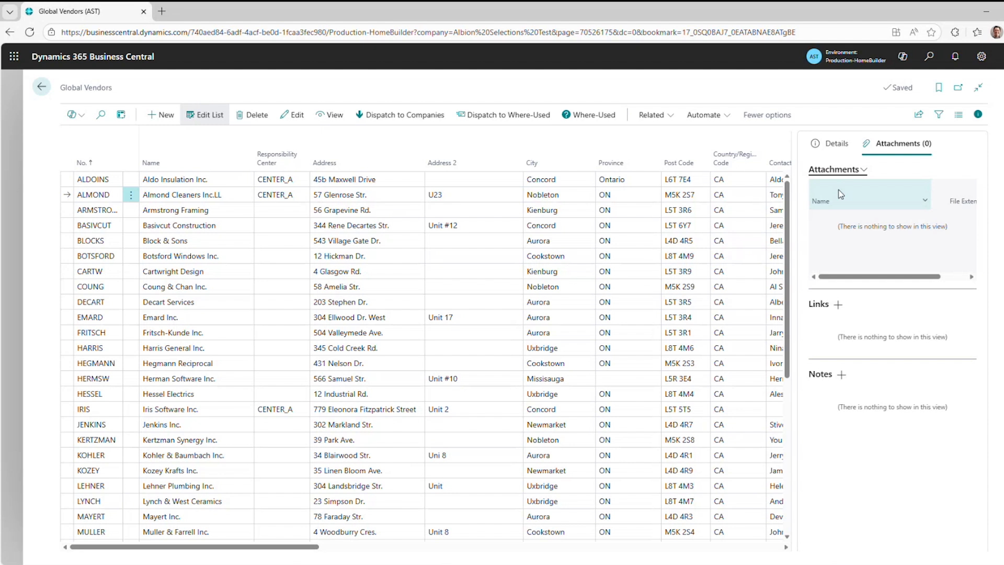
Attach the file Almond Cleaners Certificate_of_Insurance to the Almond Cleaners global vendor.
click(88, 189)
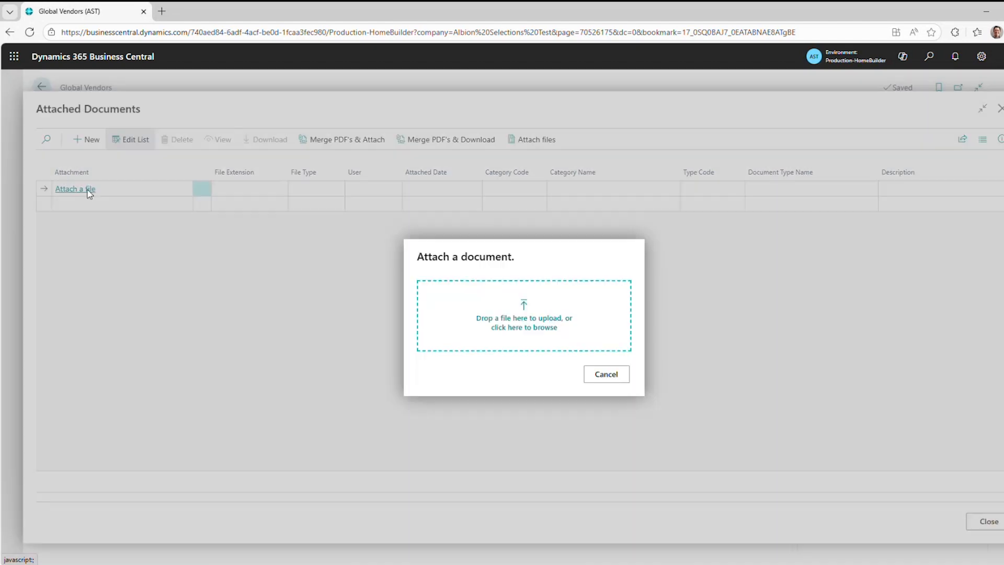
click(533, 334)
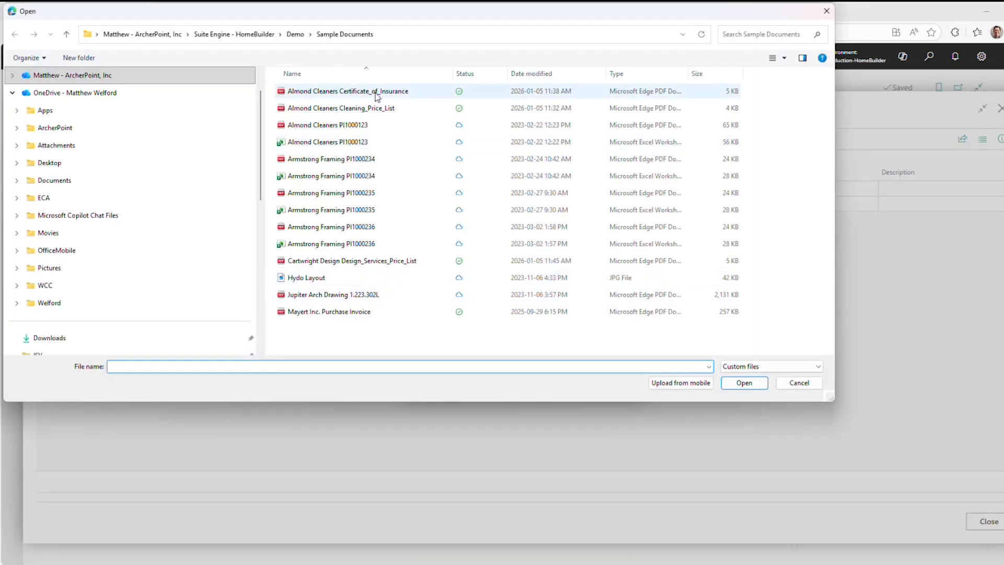
click(377, 92)
click(748, 383)
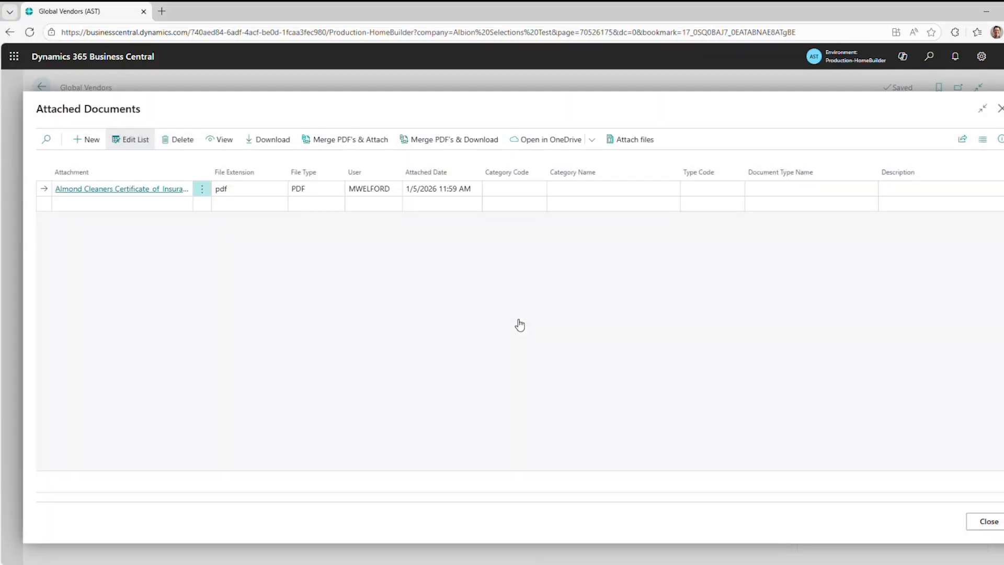
Set the category of the attached Almond Cleaners insurance certificate to INSURANCE.
click(523, 188)
click(540, 189)
click(444, 235)
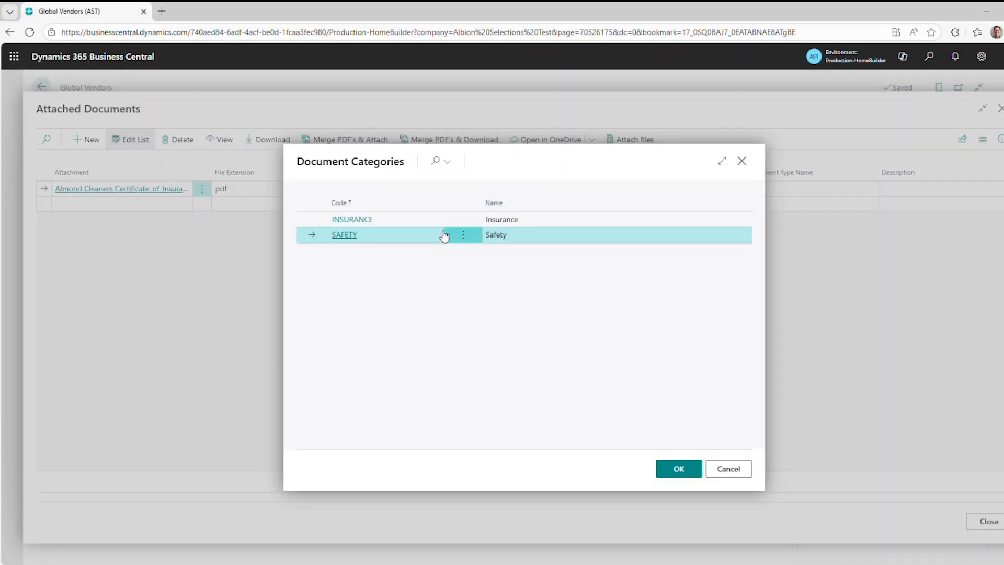
click(421, 221)
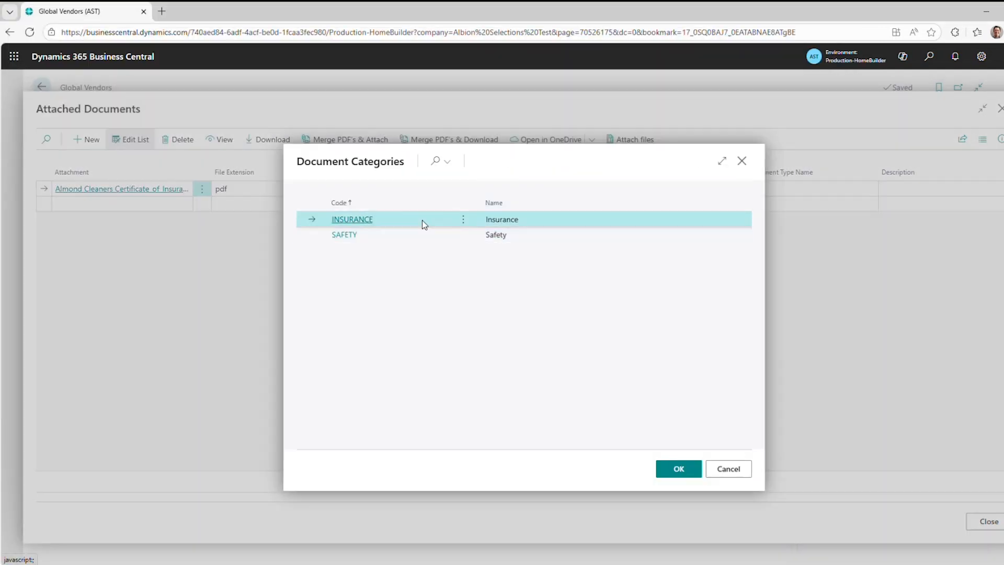
click(679, 468)
Set the certificate's document type to INS-CERT, and close the attached documents and the Global Vendors list.
click(702, 188)
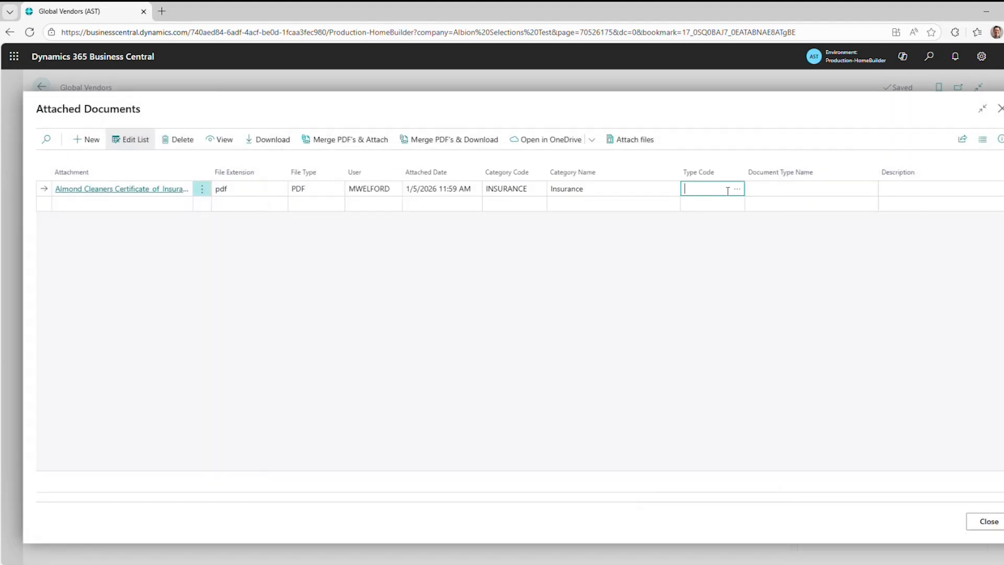
click(727, 189)
click(663, 470)
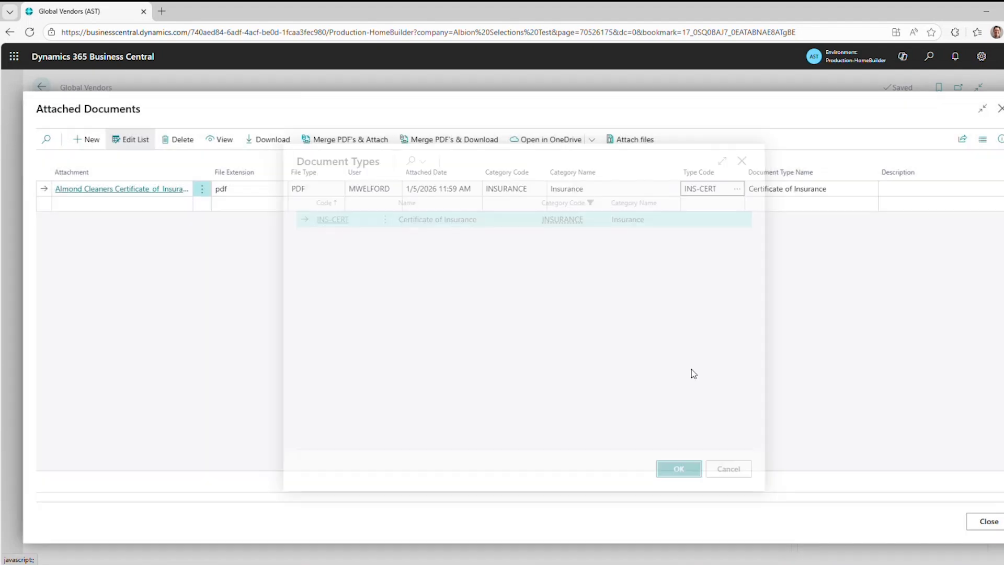
click(692, 110)
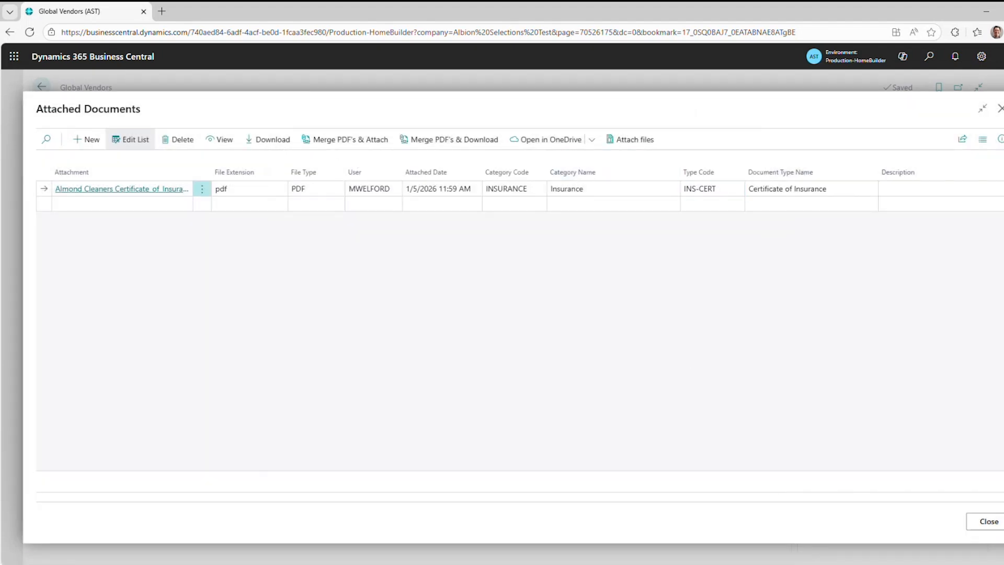
click(1000, 109)
key(Escape)
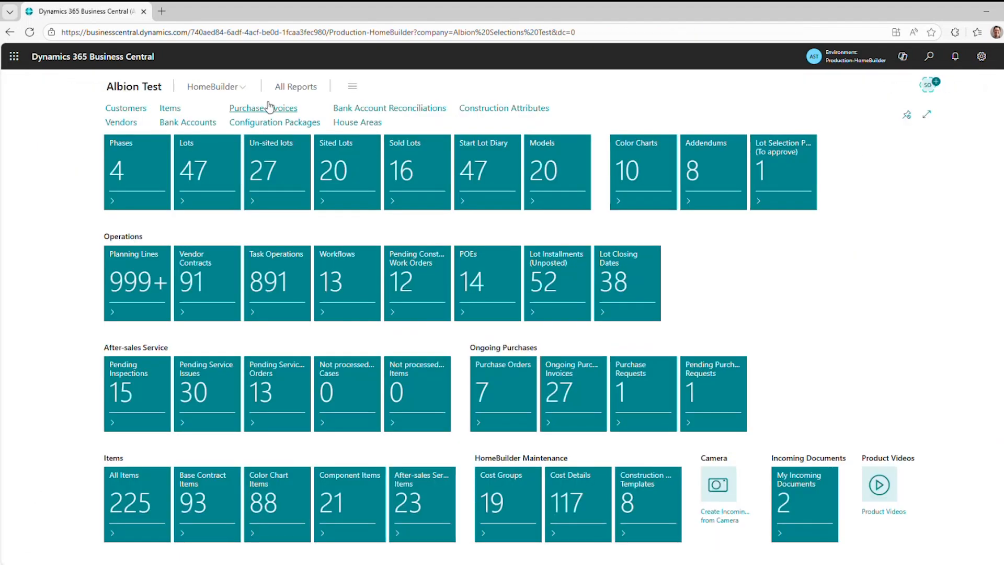
Open the Document Types list from the HomeBuilder document management setup and widen its Code column.
click(363, 113)
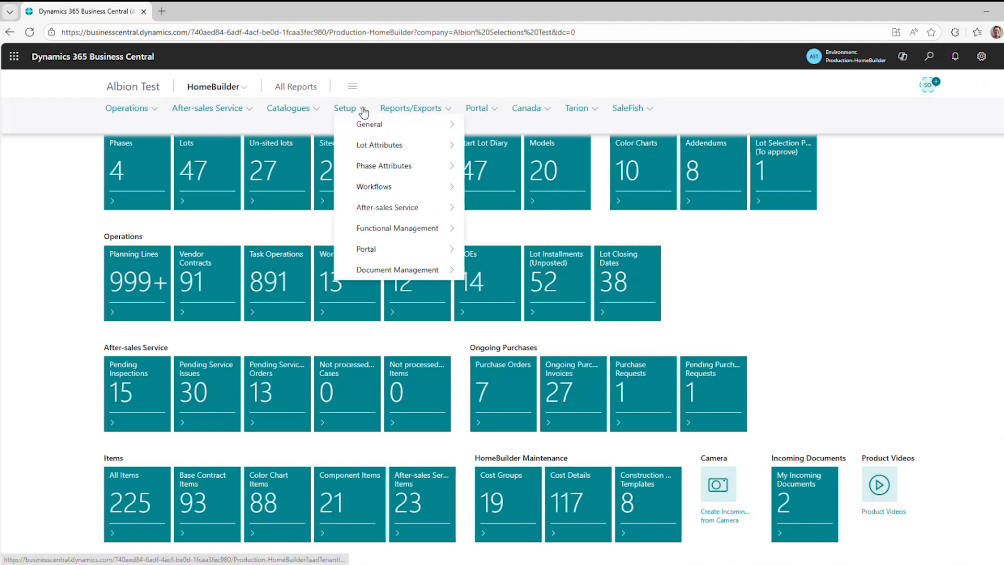
mouse_move(426, 269)
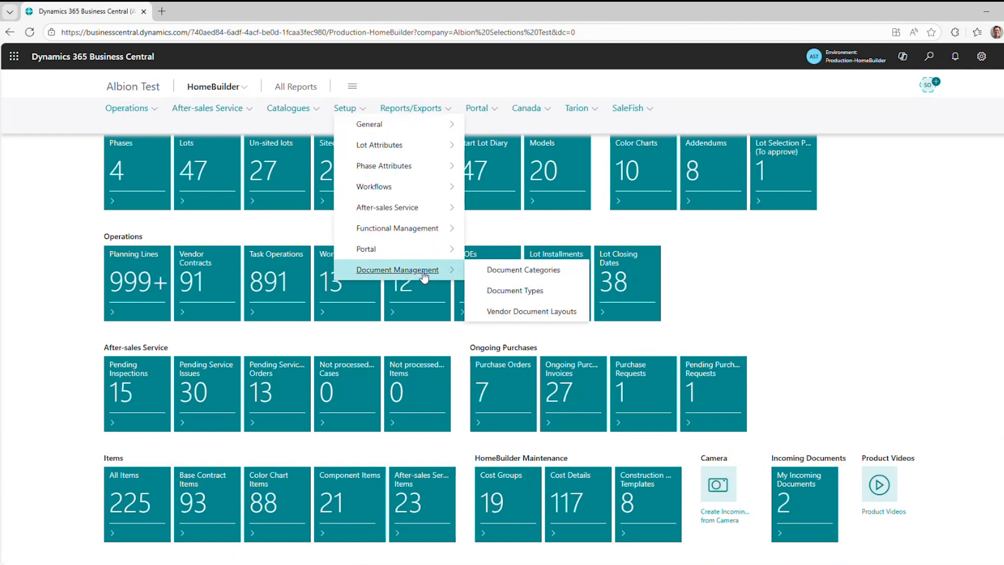
click(538, 291)
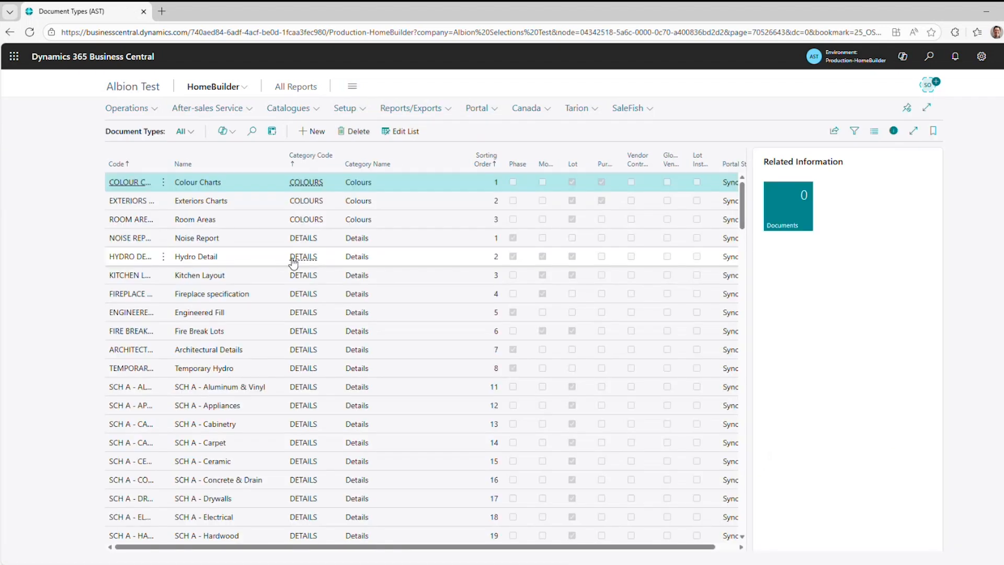
drag(174, 157, 204, 157)
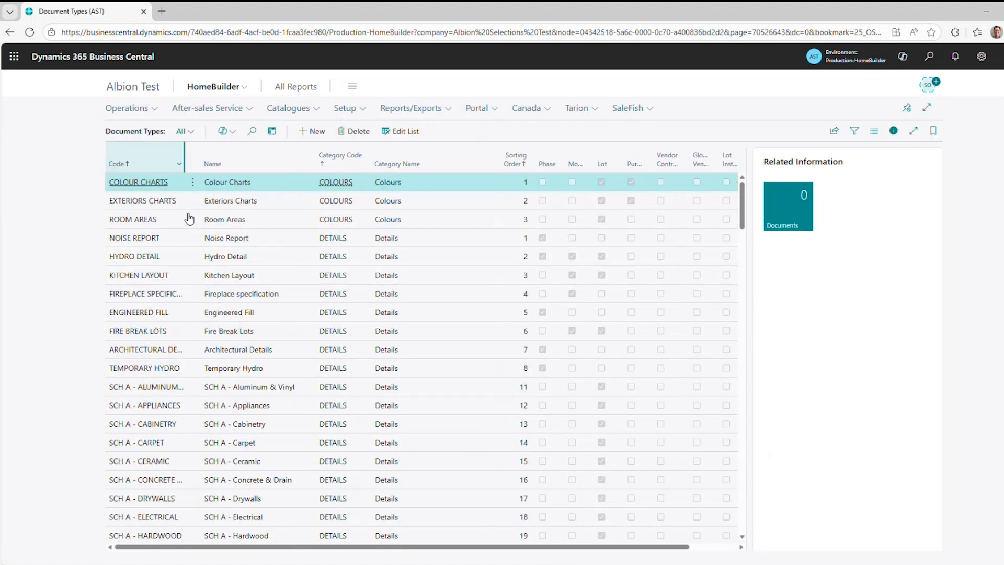
Search the document types for "insu" and open the documents linked to Certificate of Insurance, widening the Holder Description column.
scroll(257, 356, down, 4)
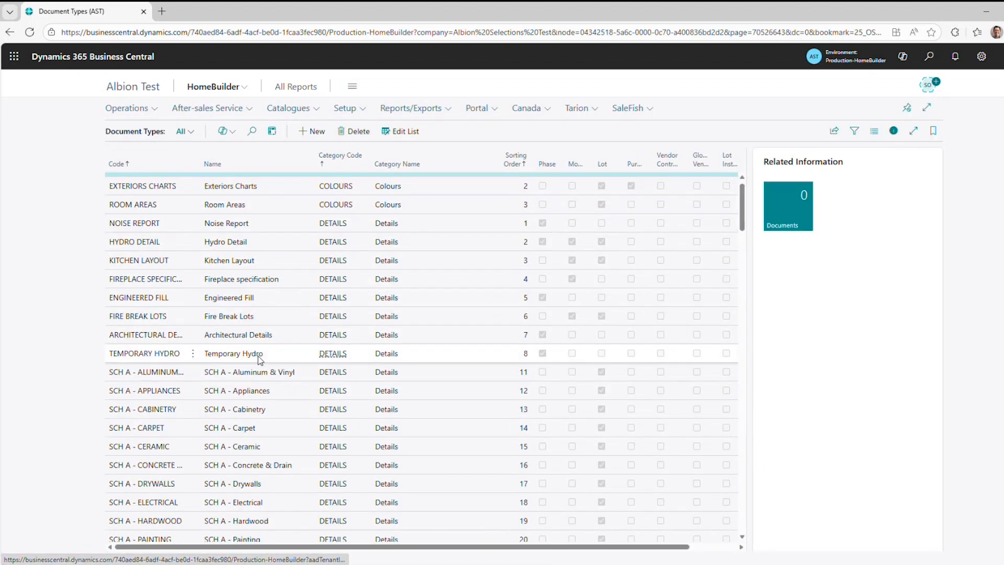
scroll(257, 356, down, 3)
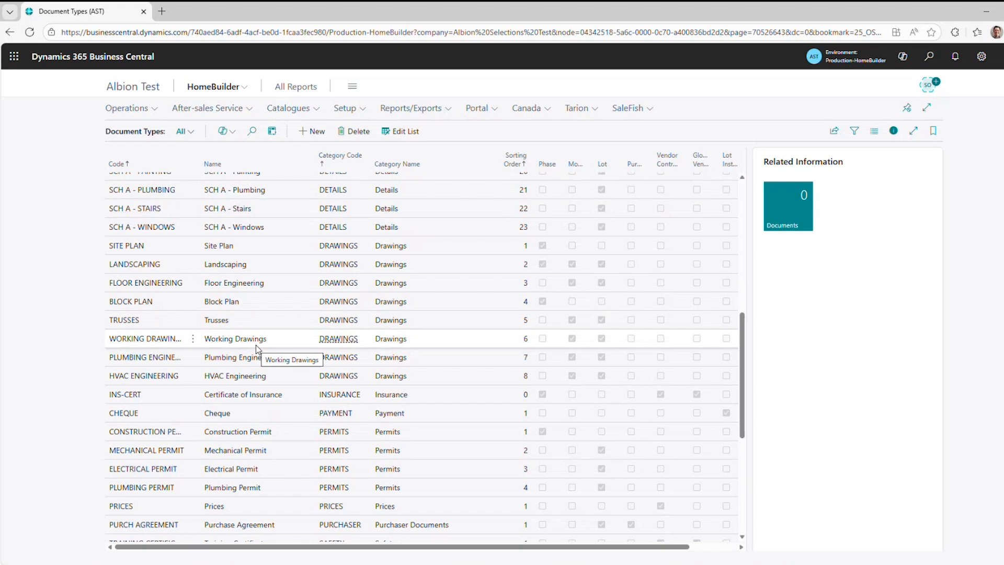
scroll(263, 349, down, 2)
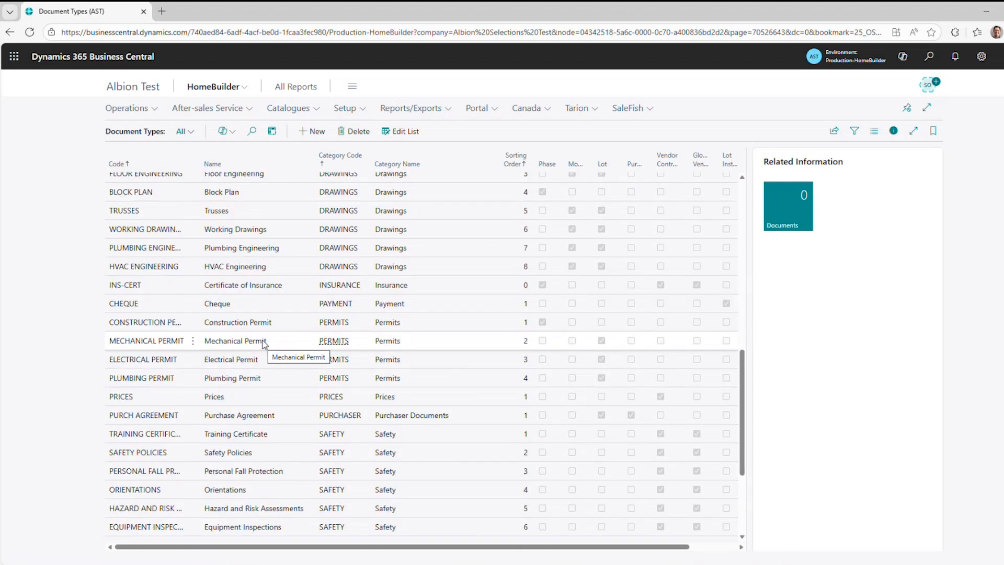
scroll(264, 346, down, 2)
scroll(264, 342, down, 1)
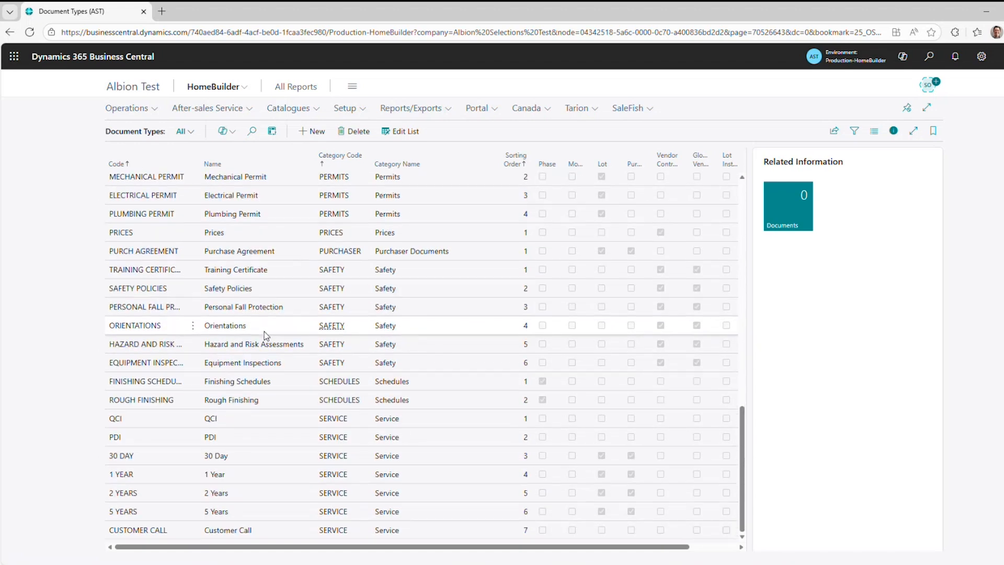
click(251, 131)
text(insu)
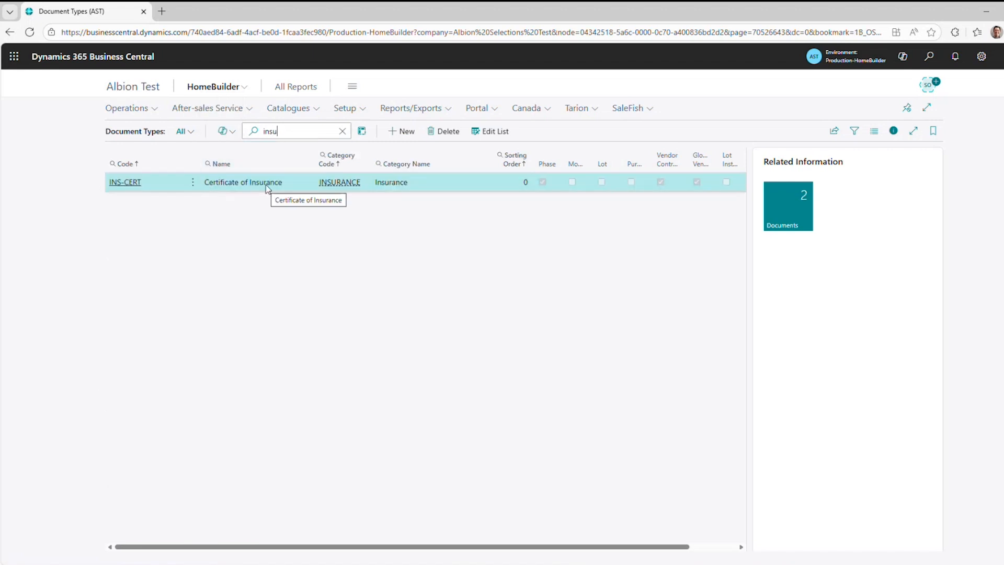
click(804, 202)
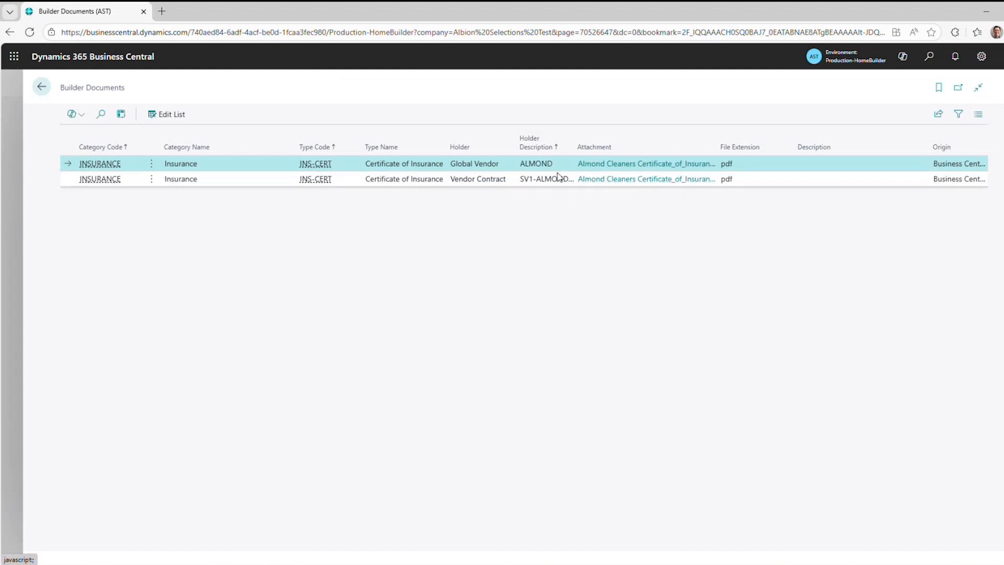
drag(574, 129, 608, 130)
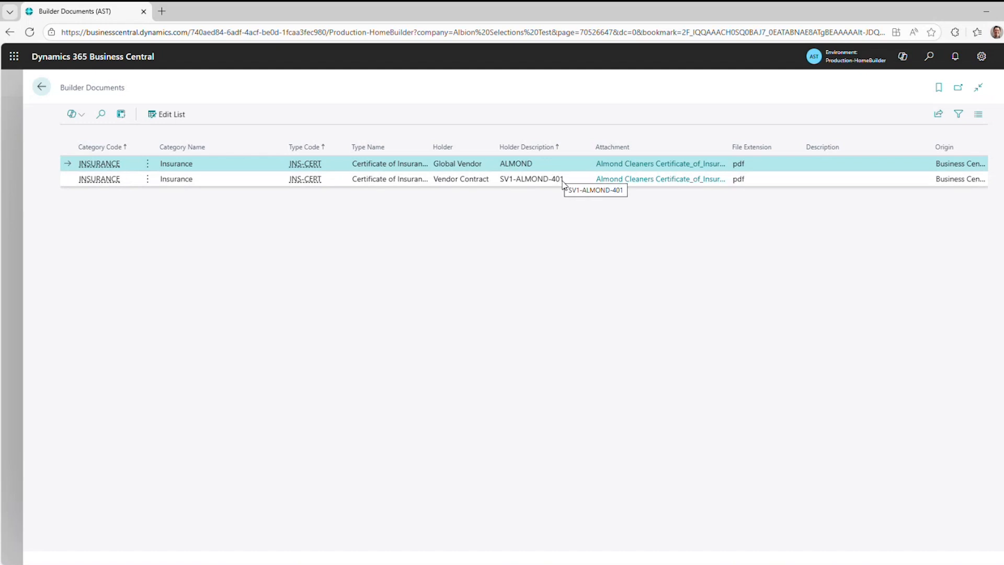
View the Almond Cleaners certificate PDF attached to the global vendor ALMOND, and close it.
click(636, 166)
click(848, 83)
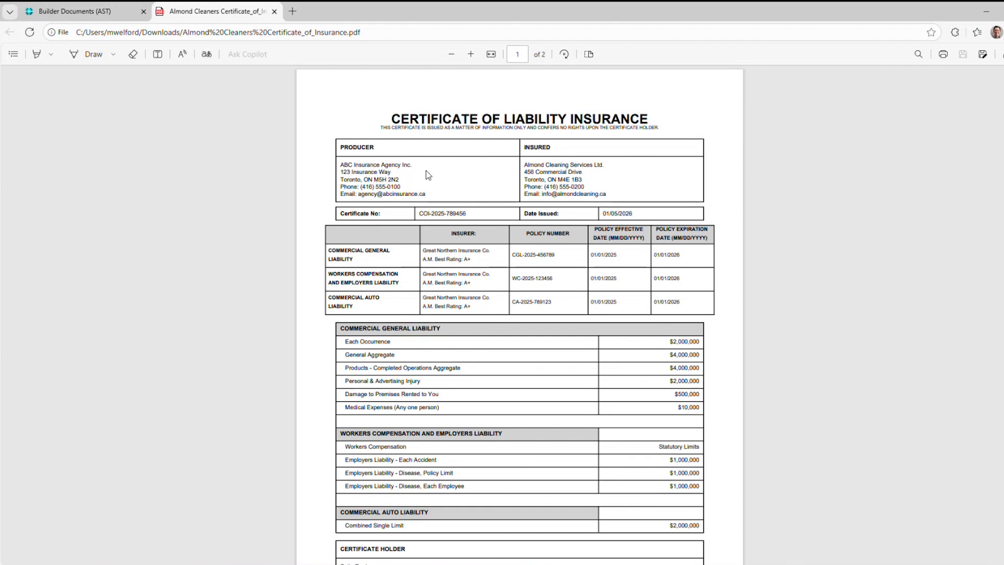
scroll(751, 391, down, 1)
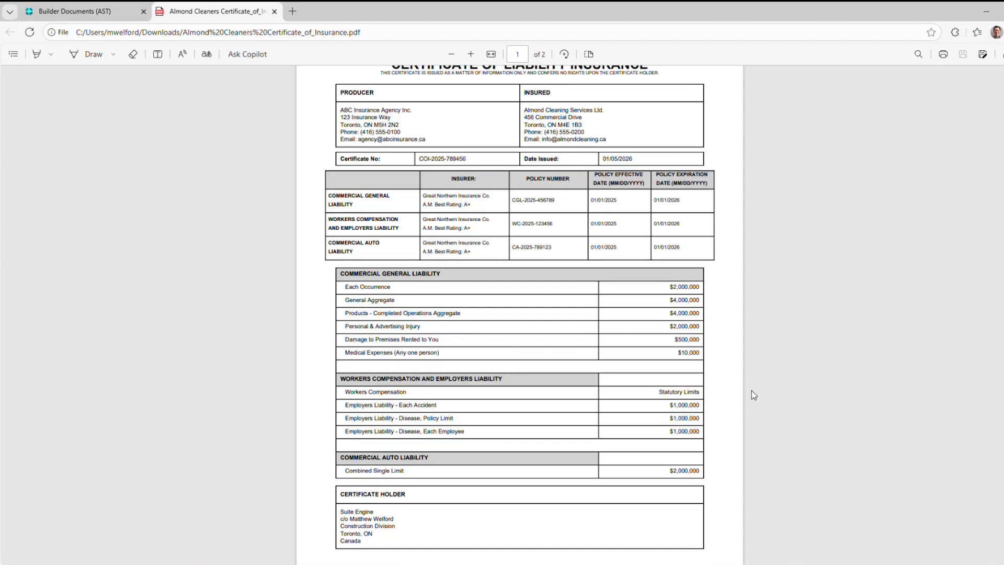
scroll(752, 388, up, 1)
click(274, 10)
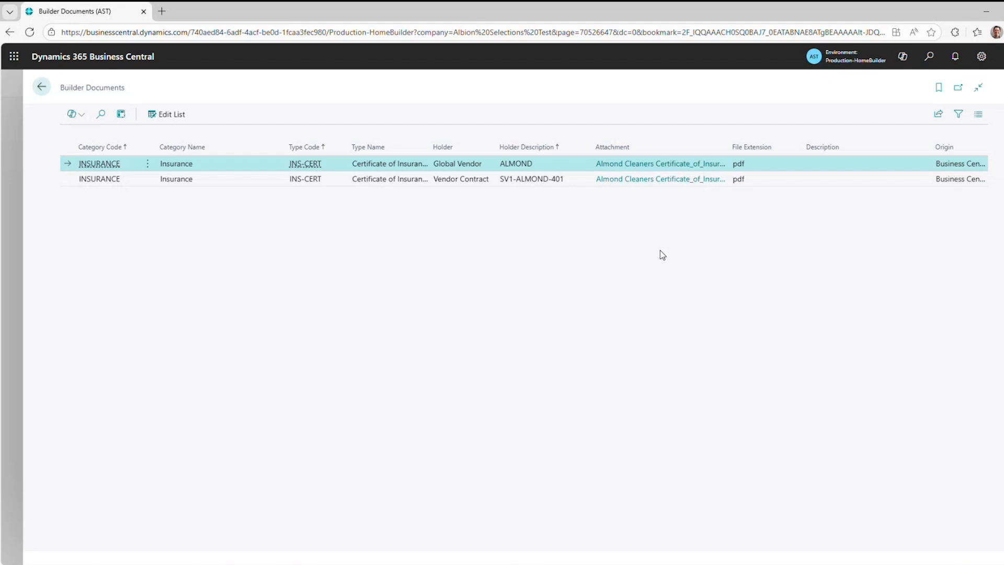
Leave the document type pages and open the full Builder Documents list from the HomeBuilder transactions.
key(Escape)
key(Escape)
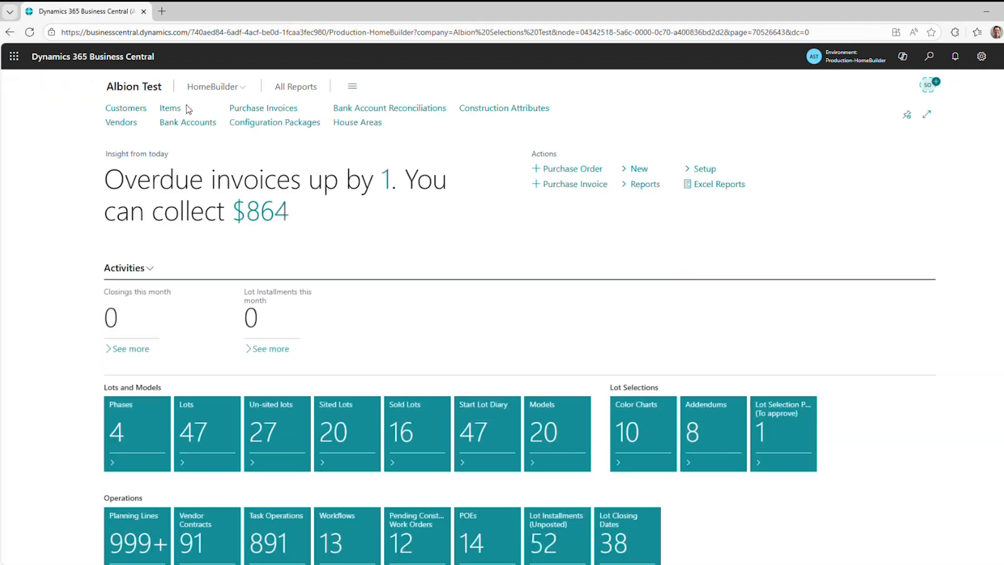
click(199, 87)
click(126, 108)
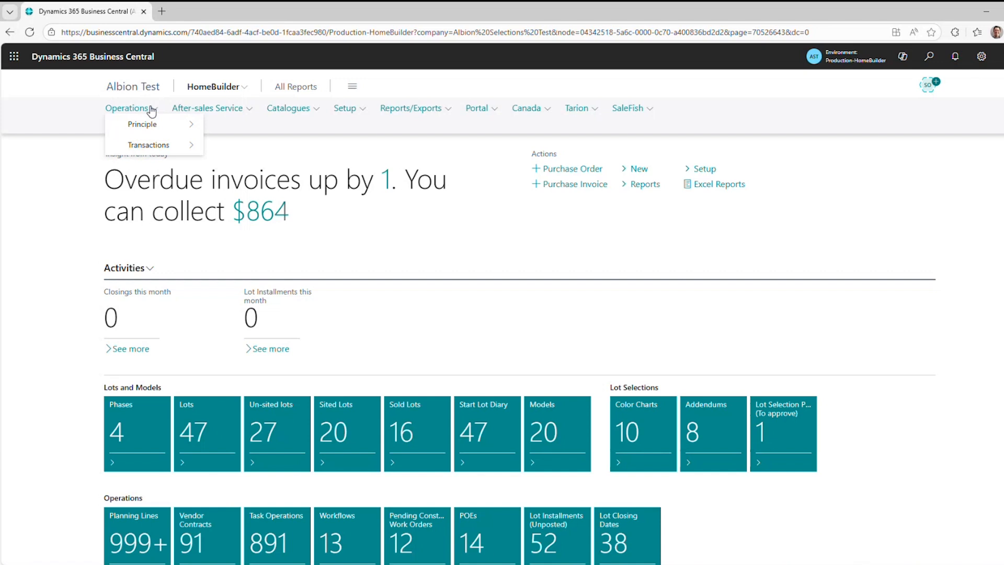
click(149, 145)
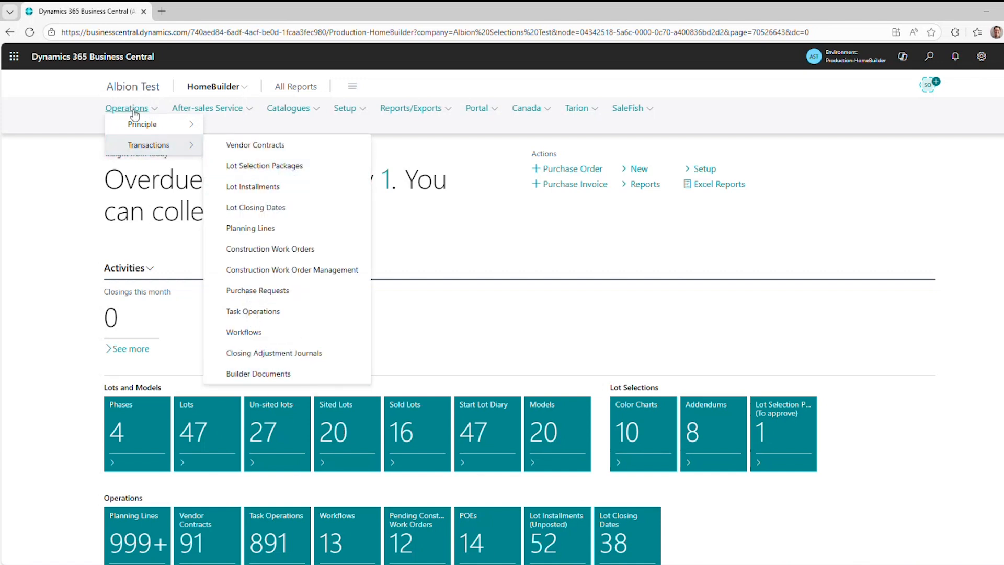
click(290, 375)
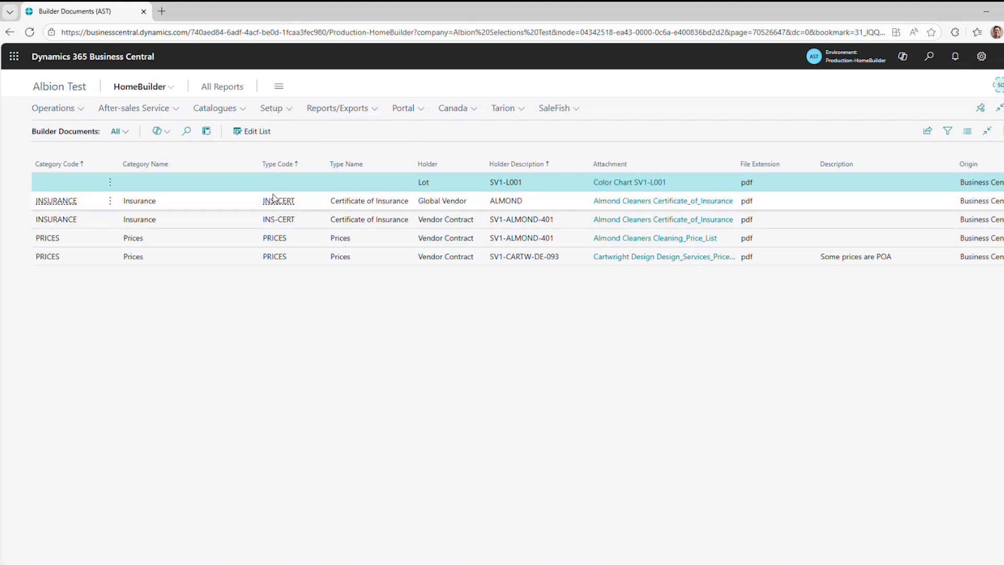
Examine the categories, types and holders in the Builder Documents list, and return to the home page.
click(303, 200)
click(303, 186)
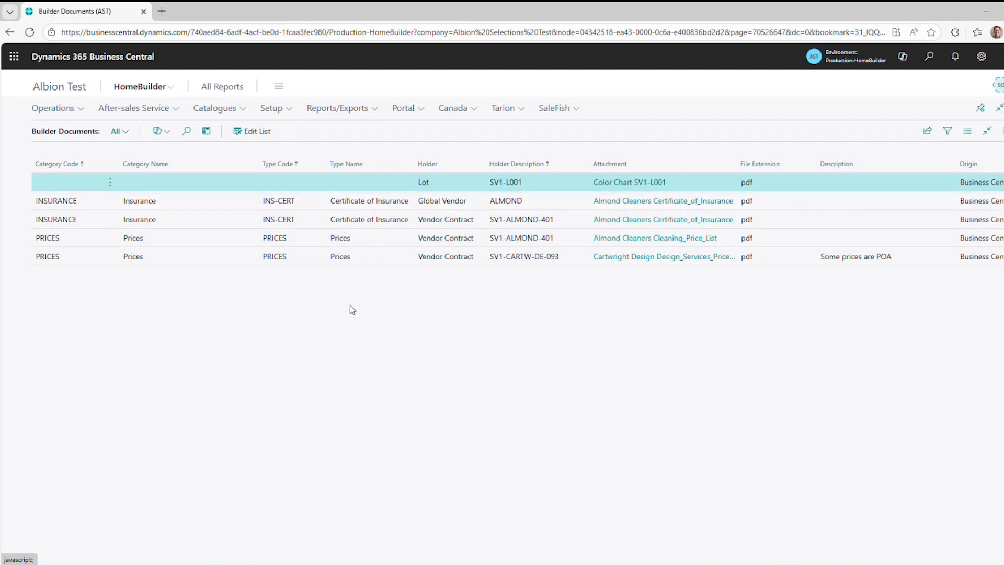
key(Escape)
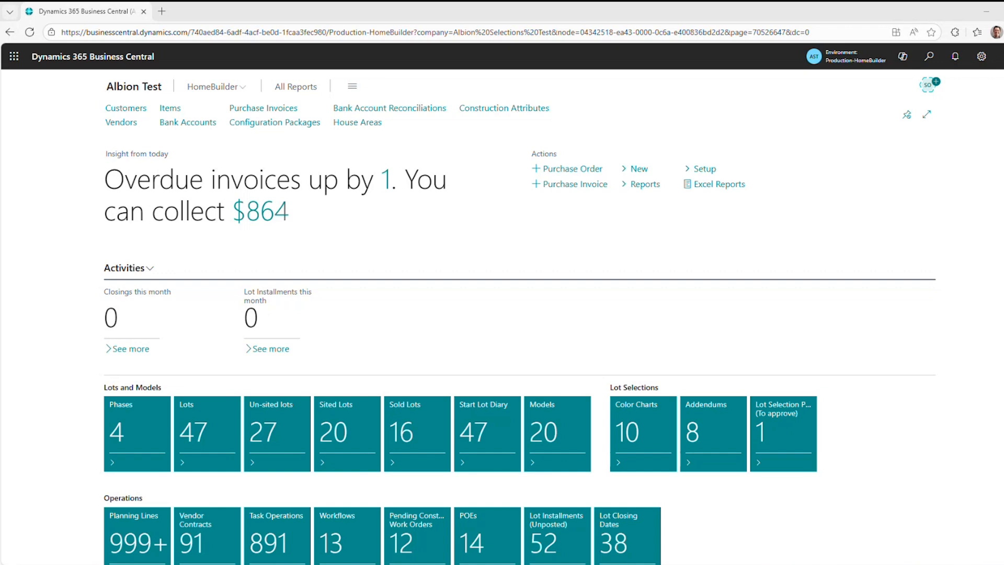
click(350, 299)
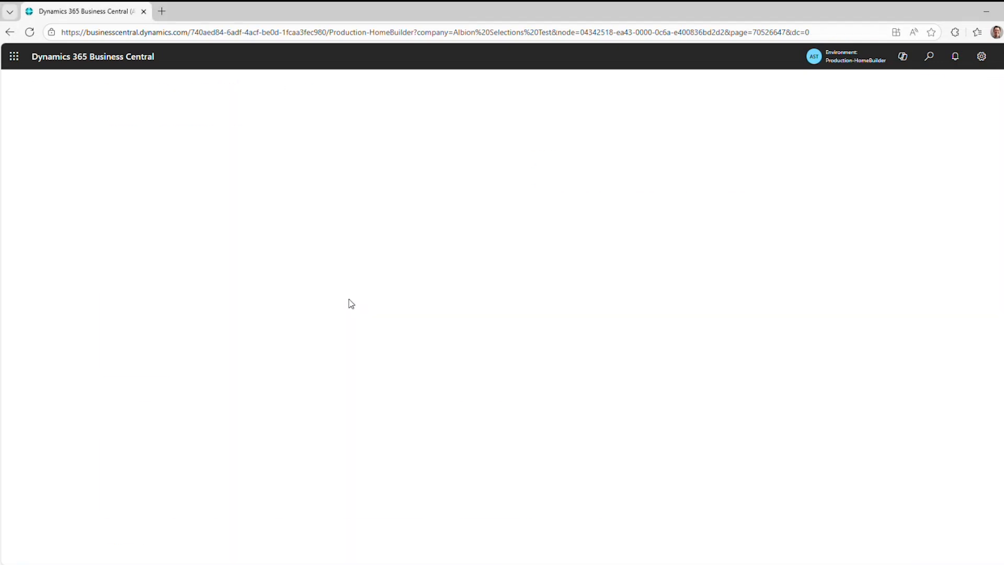